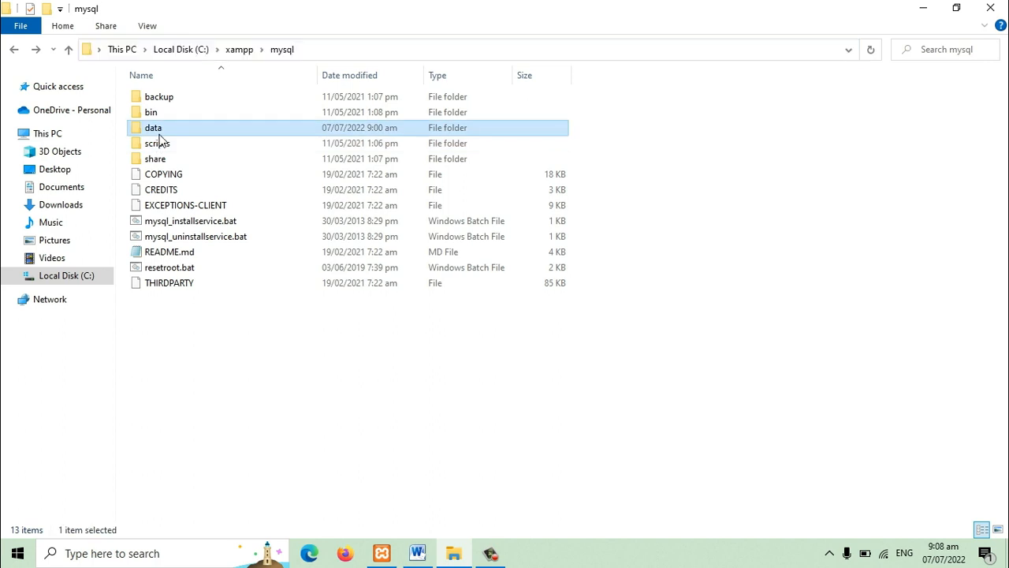
Step: Rename the data folder inside xampp\mysql to data_old
key("F2")
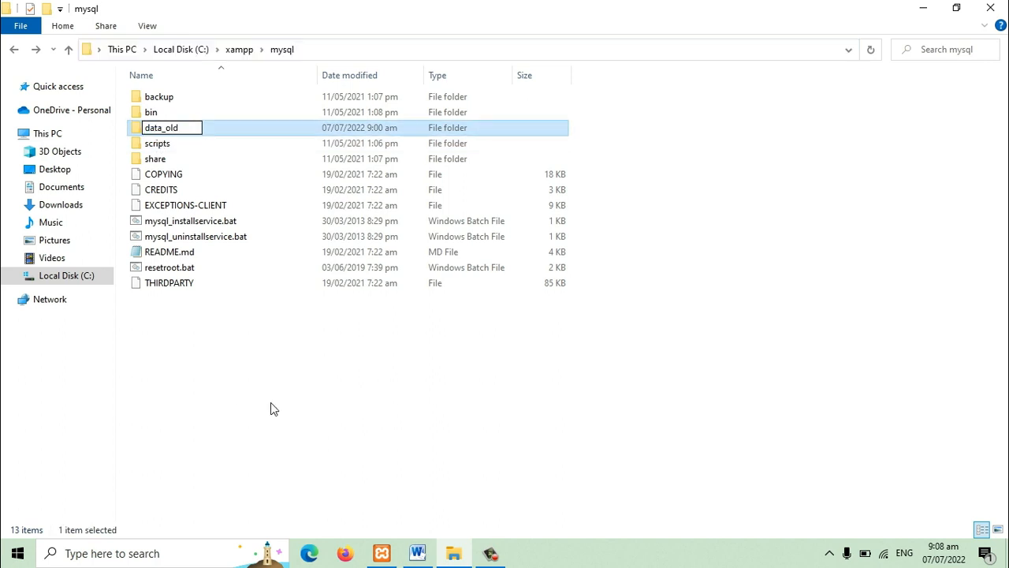
left_click(257, 421)
left_click(160, 134)
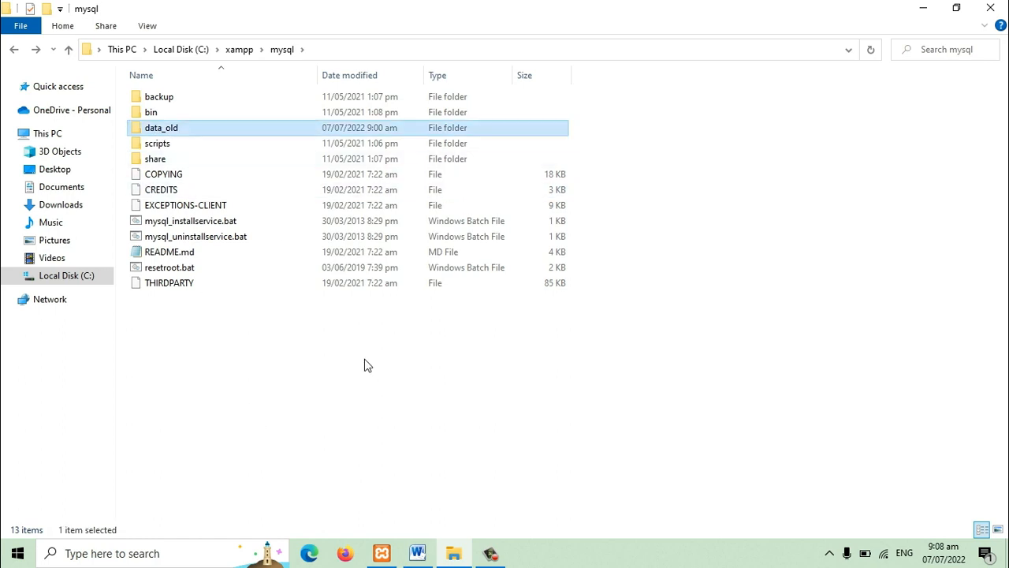
Step: Switch to the Word document and colour the first instruction, about renaming mysql/data, red
left_click(417, 552)
key("ctrl+End")
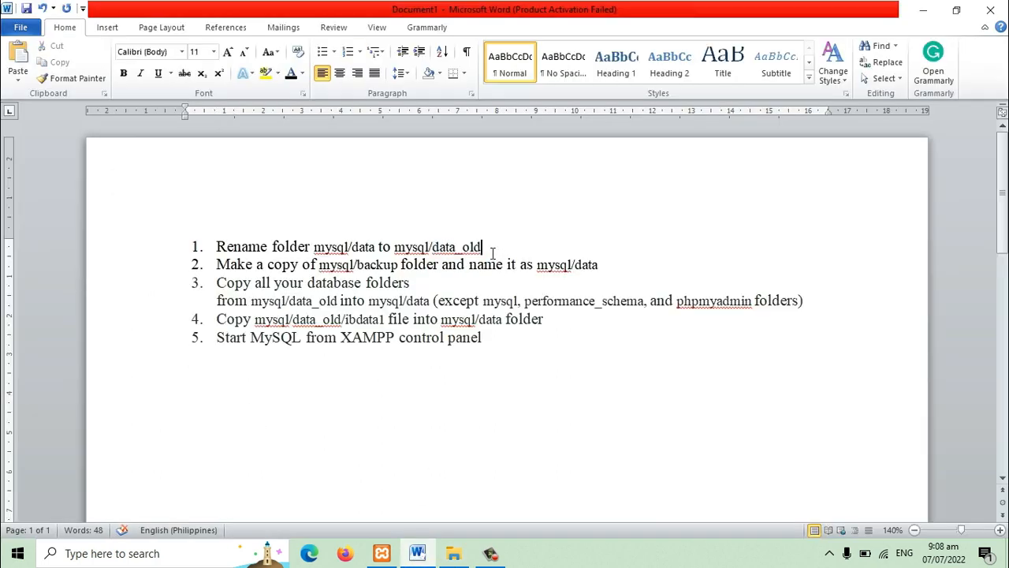
left_click_drag(493, 251, 216, 248)
left_click(302, 73)
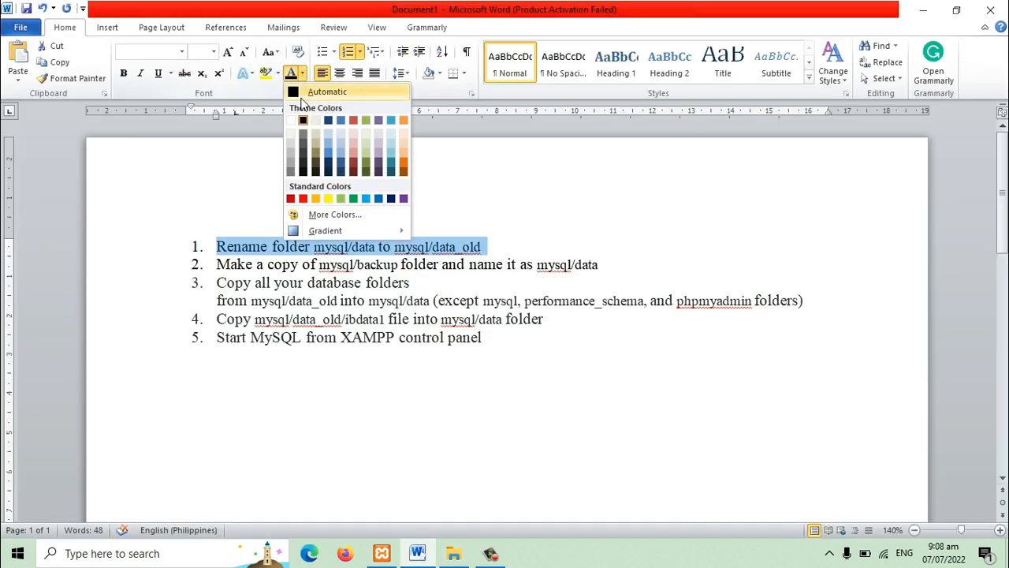
left_click(303, 198)
left_click(327, 285)
Step: In File Explorer, duplicate the backup folder inside the mysql folder and name the copy data
left_click_drag(616, 266, 215, 267)
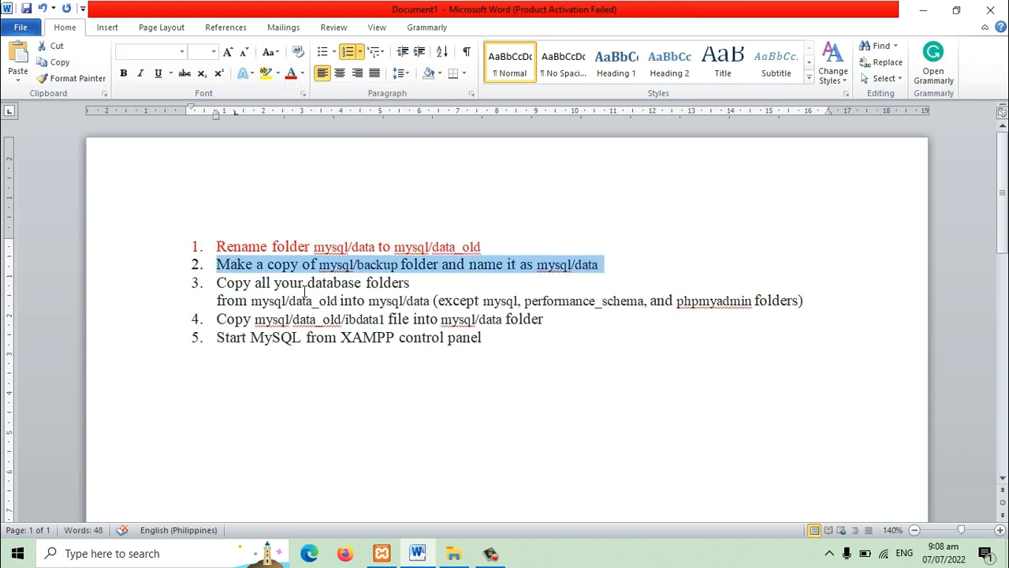
left_click(369, 272)
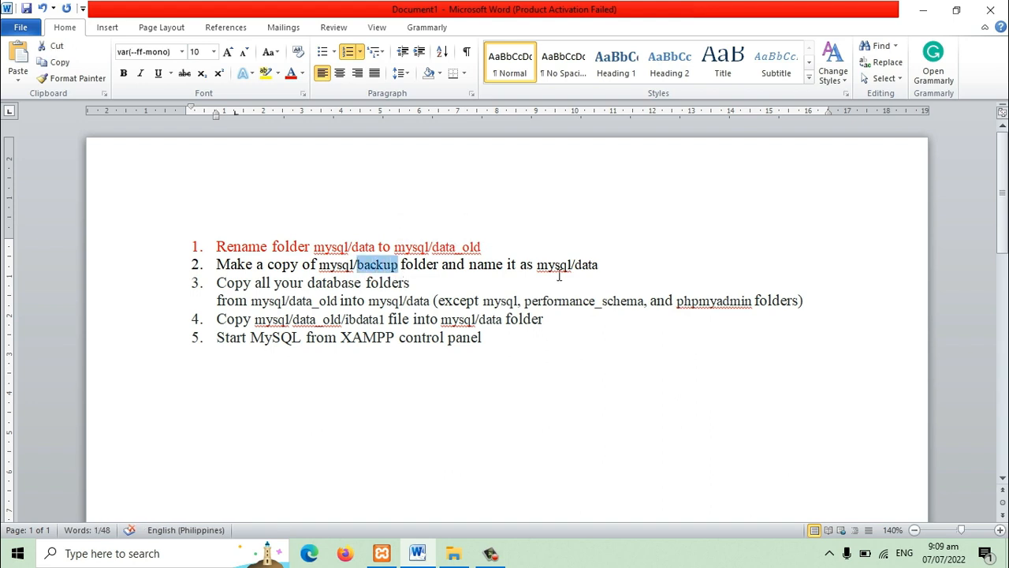
left_click_drag(580, 272, 605, 274)
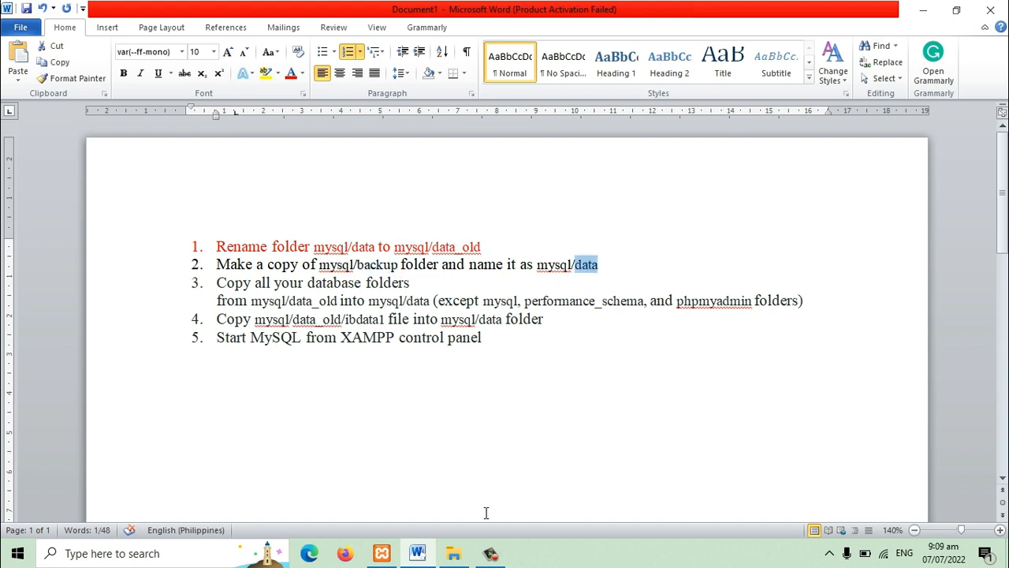
left_click(454, 552)
left_click(162, 97)
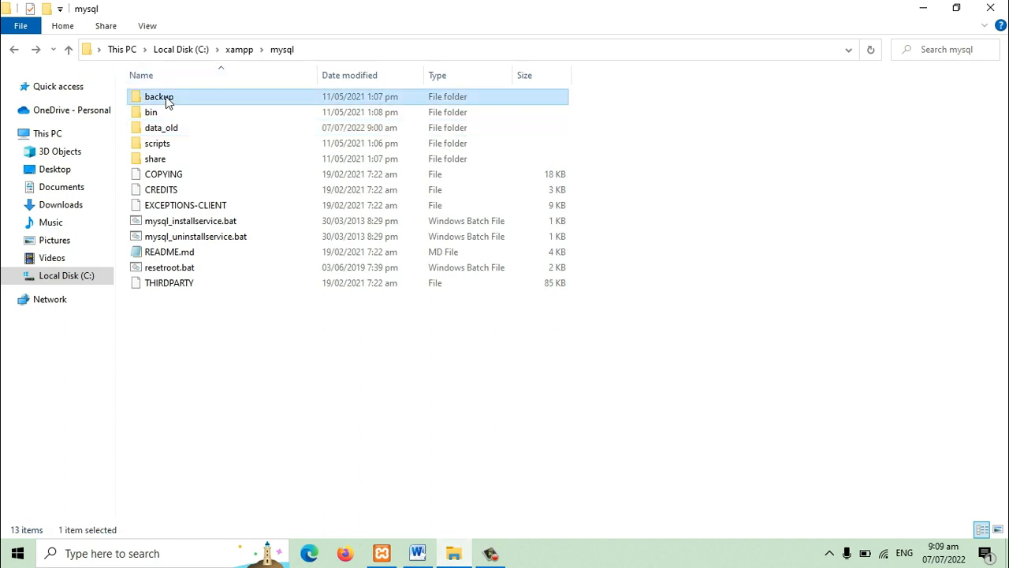
right_click(168, 98)
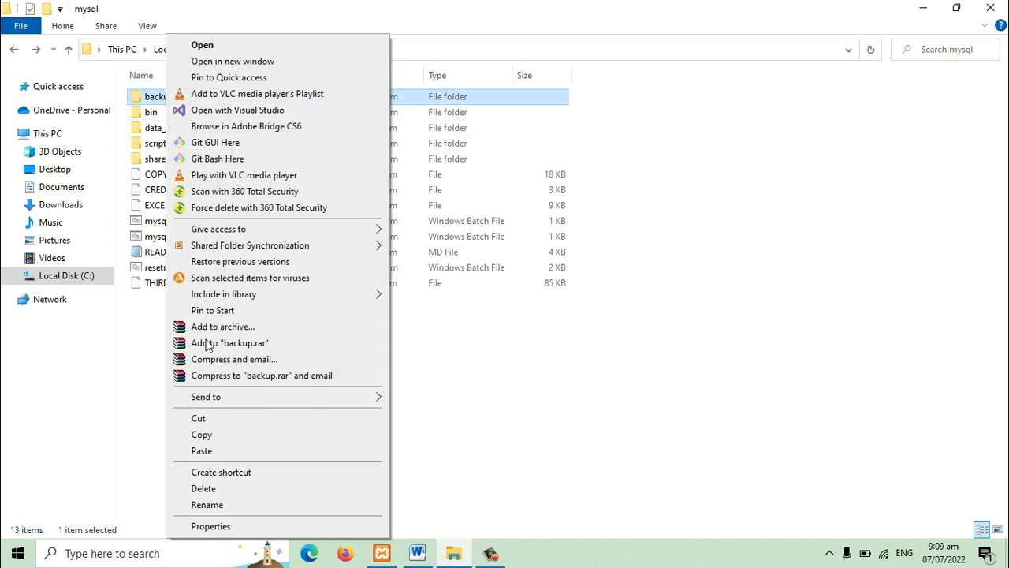
left_click(202, 434)
right_click(266, 388)
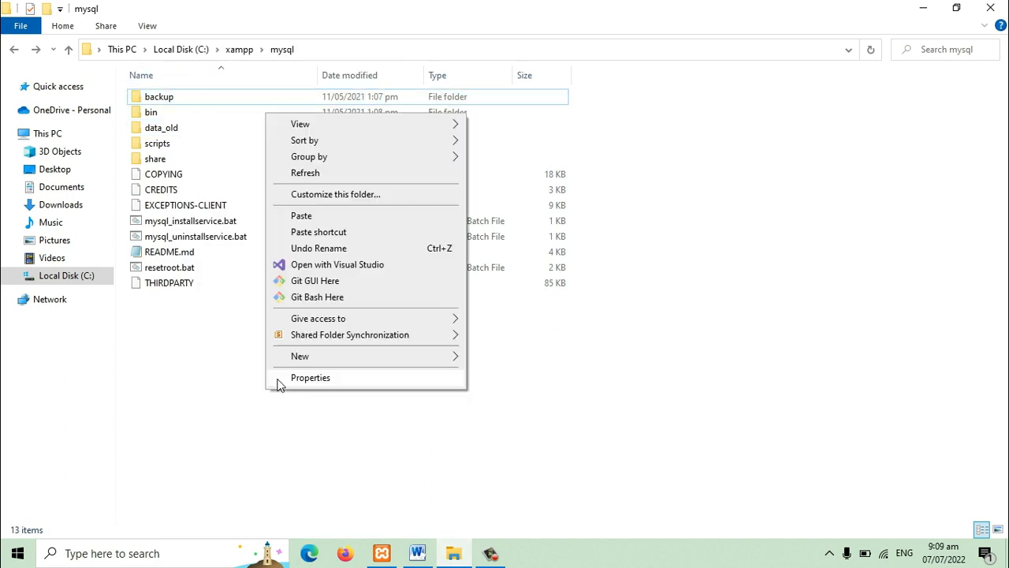
left_click(302, 215)
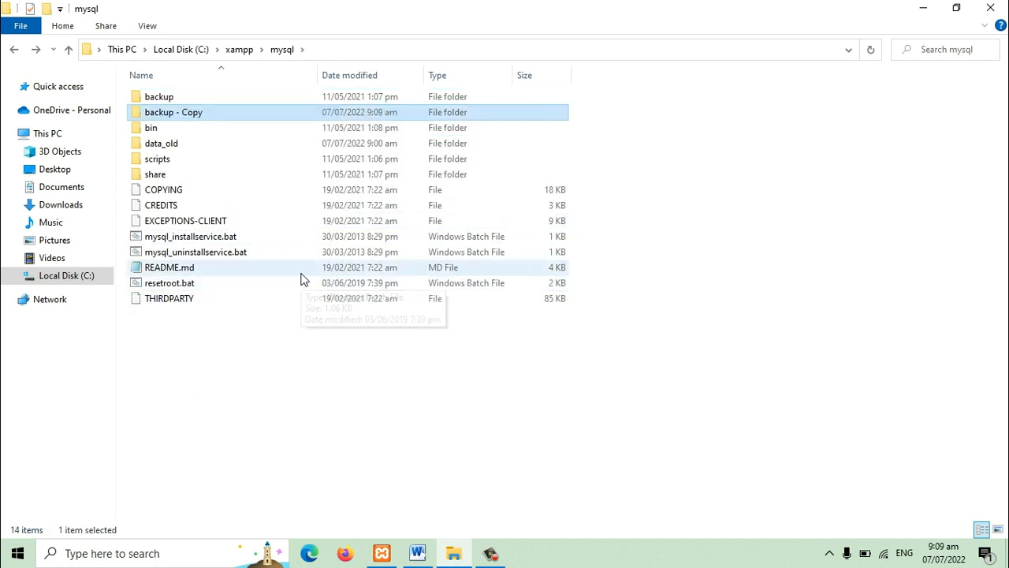
key("F2")
type("data")
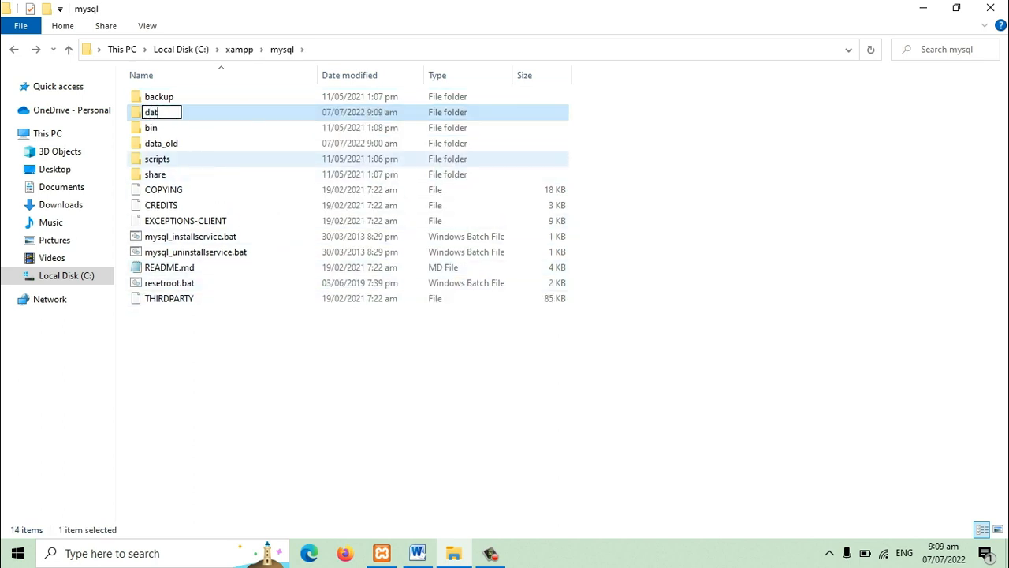
Step: In the Word document, colour the second instruction, about copying mysql/backup, red
left_click(426, 557)
left_click_drag(612, 269, 215, 266)
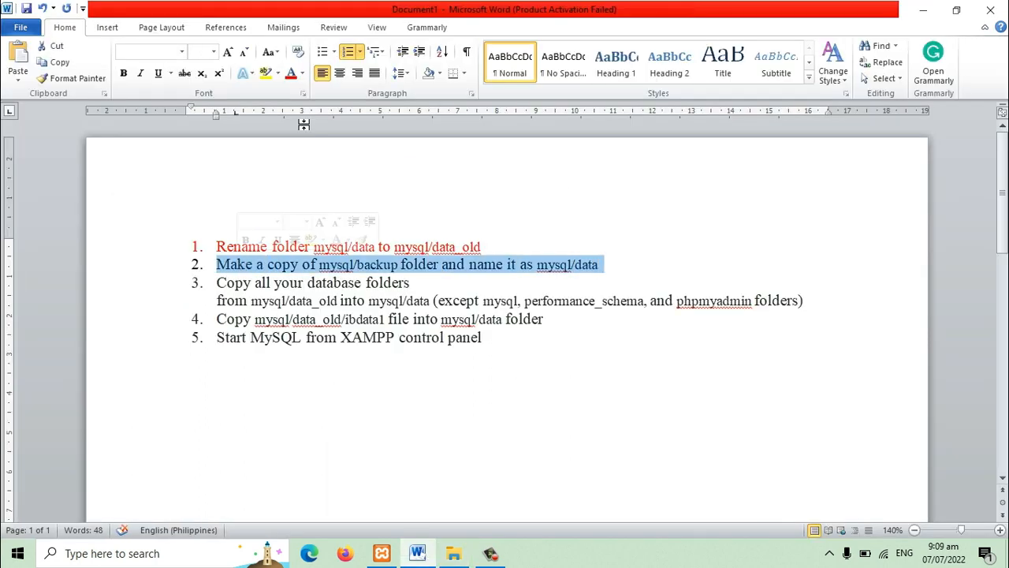
left_click(340, 302)
Step: In File Explorer, copy all folders in data_old to the clipboard except mysql, performance_schema, phpmyadmin and test
mouse_move(220, 288)
left_mouse_down()
mouse_move(808, 315)
mouse_move(261, 309)
mouse_move(214, 296)
left_mouse_up()
left_click(801, 344)
left_click(819, 309)
left_click(453, 553)
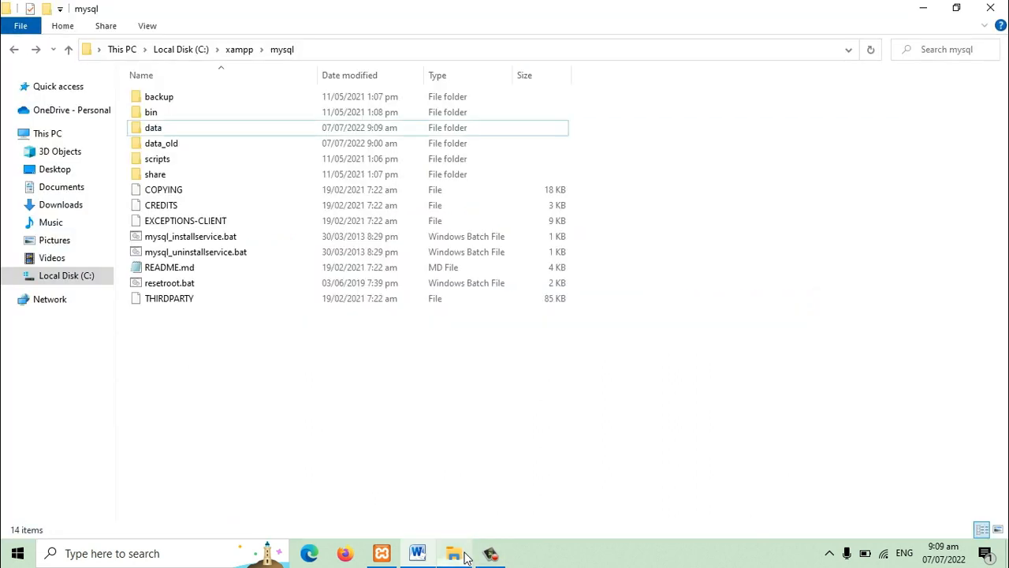
double_click(162, 145)
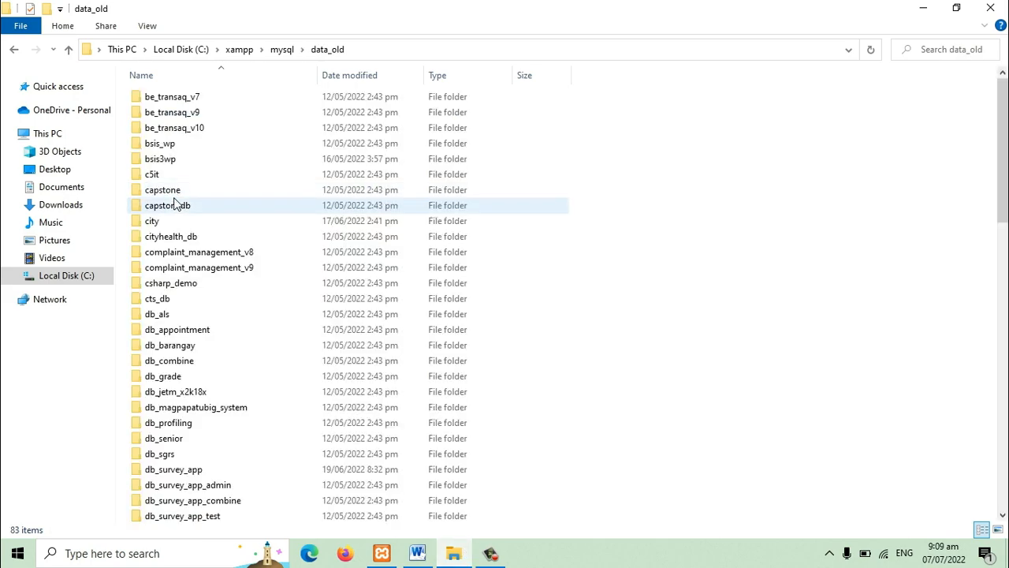
left_click(155, 178)
left_click(185, 96)
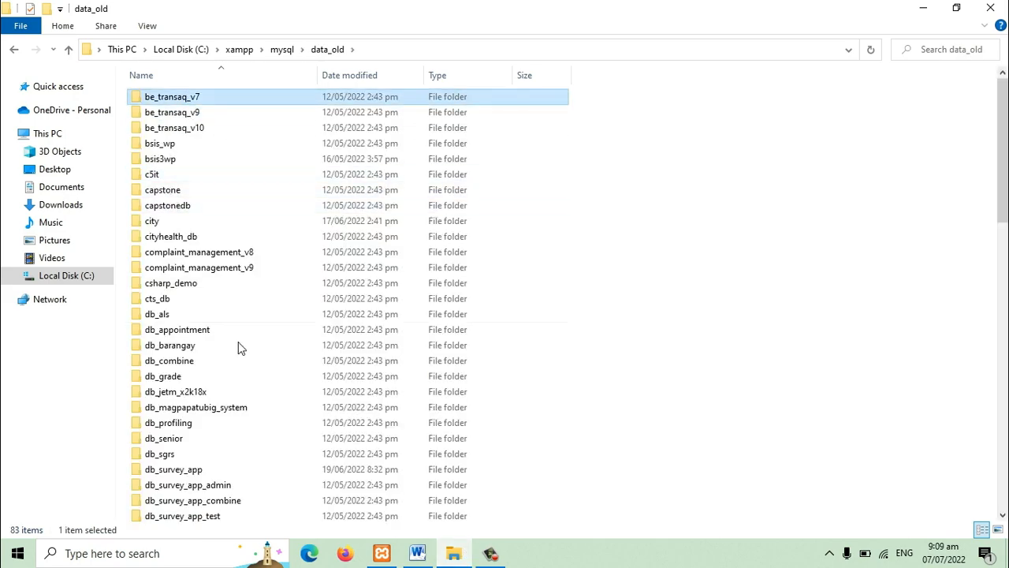
scroll(237, 370, "down", 8)
scroll(209, 443, "down", 9)
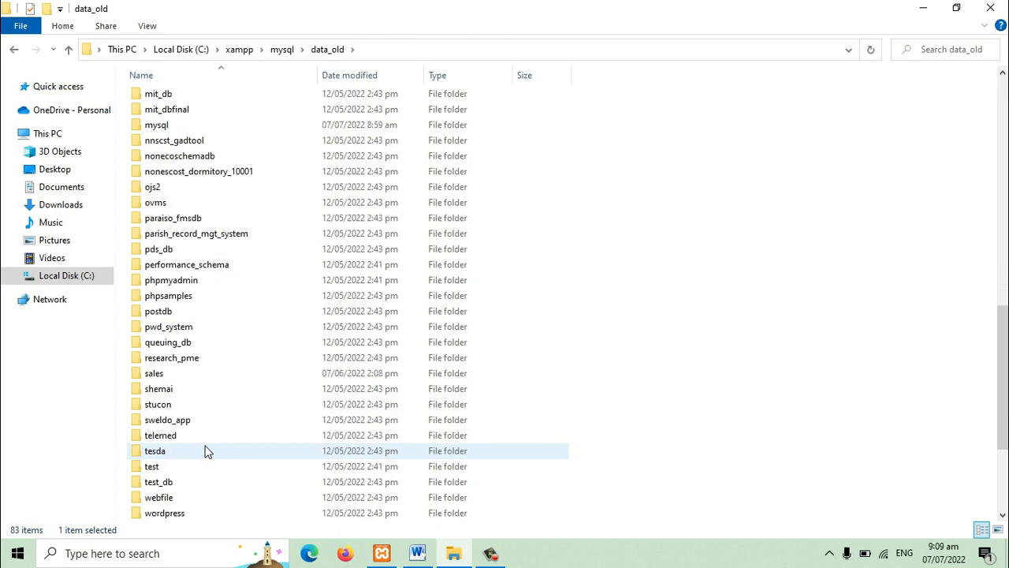
left_click(182, 455, "shift")
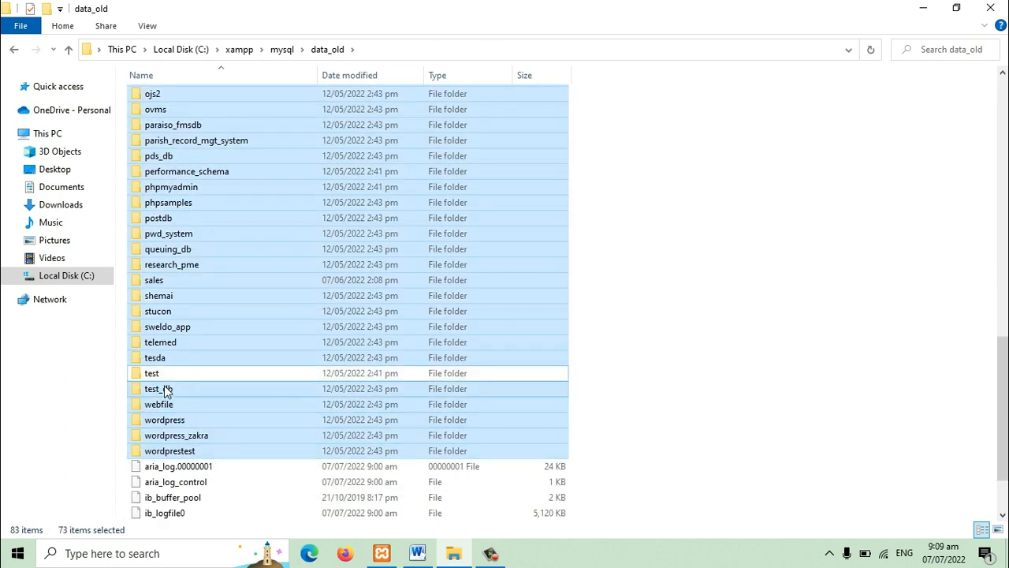
left_click(194, 191, "ctrl")
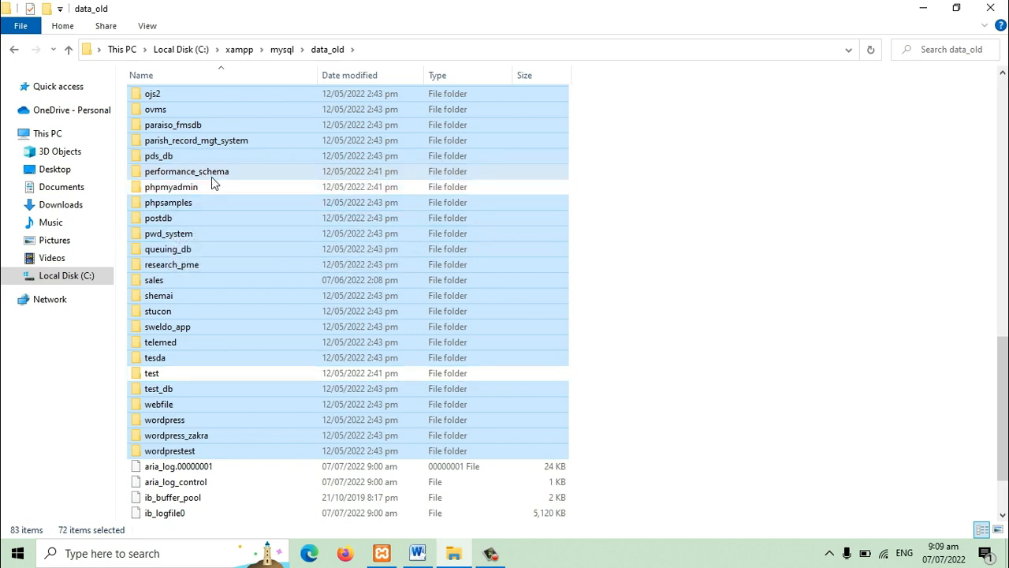
left_click(212, 176, "ctrl")
scroll(769, 227, "up", 3)
scroll(225, 265, "up", 2)
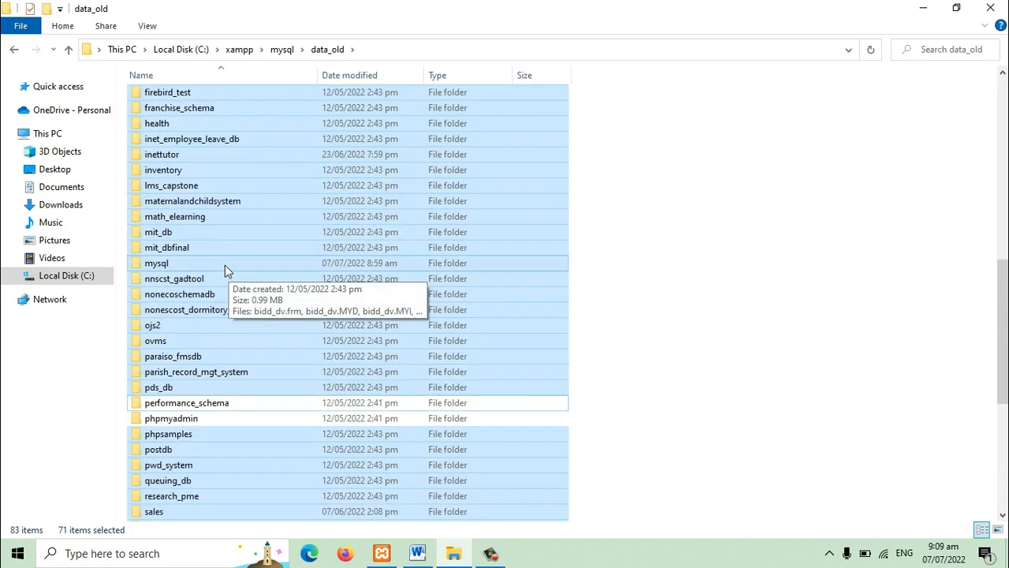
left_click(162, 270, "ctrl")
right_click(187, 204)
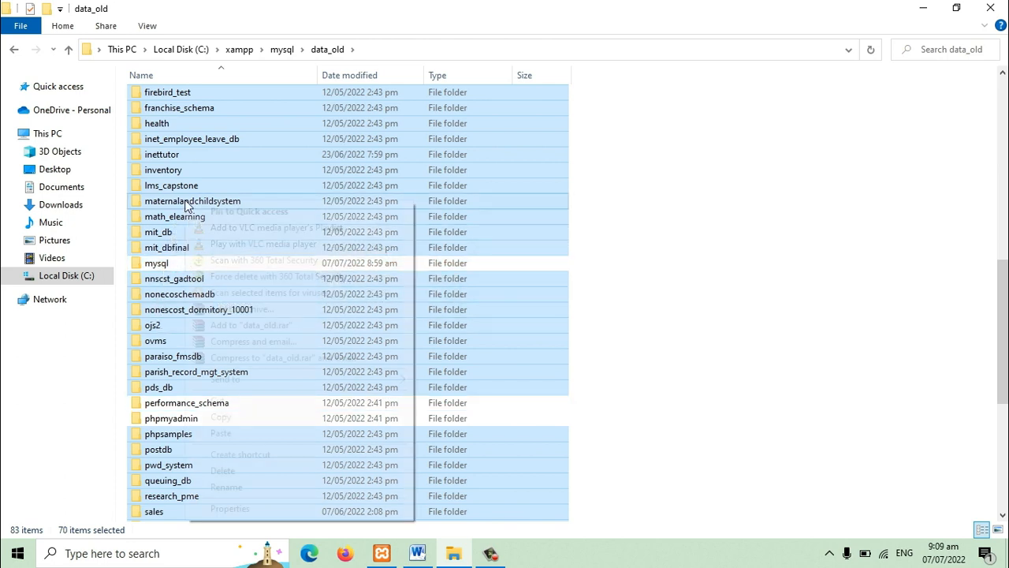
left_click(224, 417)
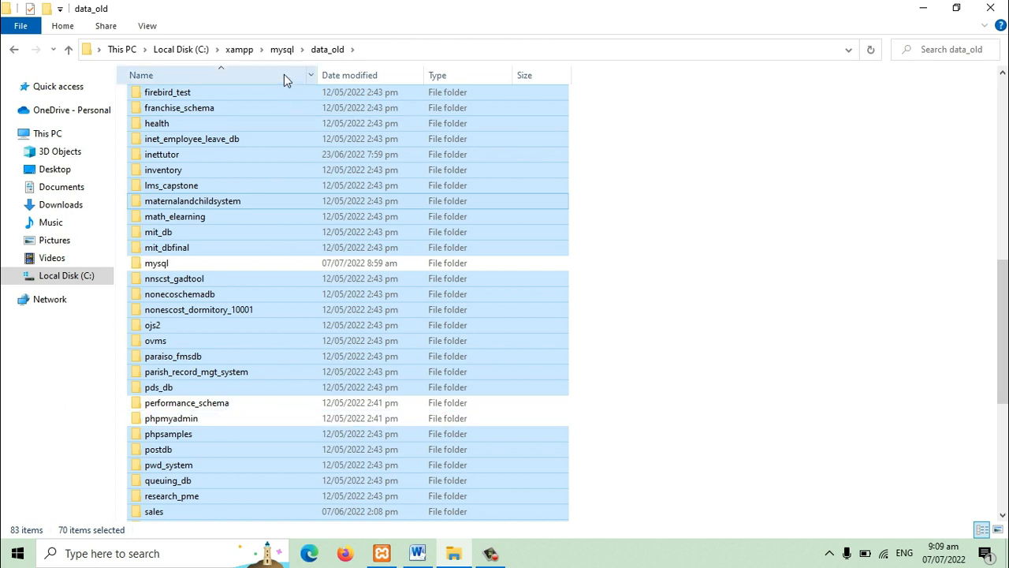
Step: Paste the copied database folders into the data folder under mysql
left_click(282, 49)
double_click(163, 128)
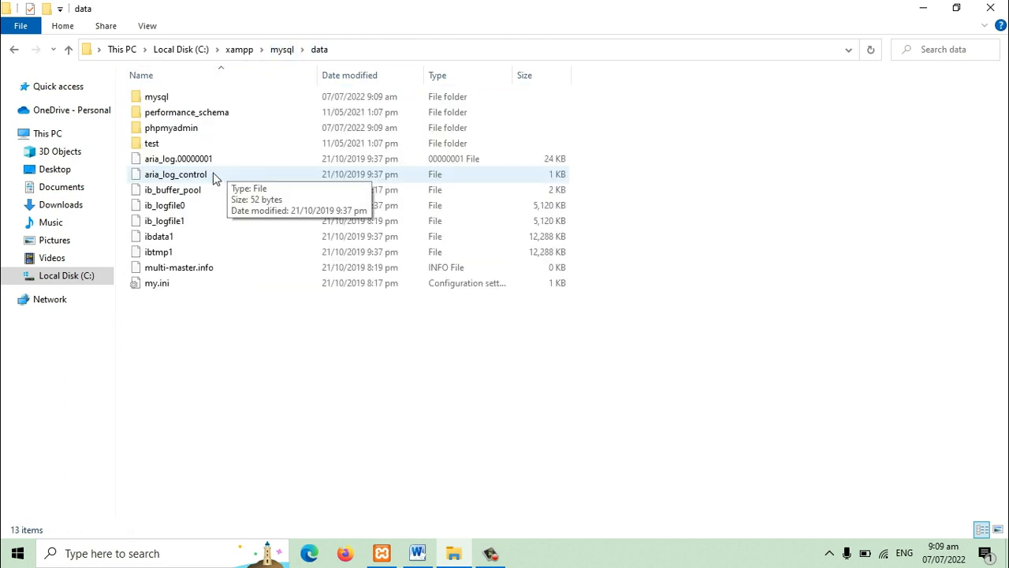
right_click(335, 410)
left_click(391, 237)
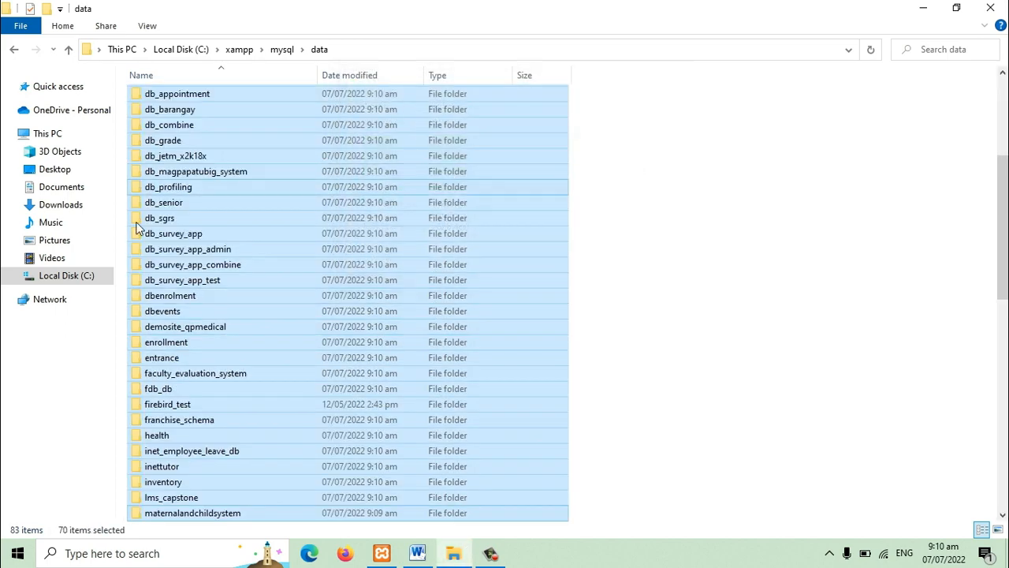
Step: In the Word document, colour the third instruction, about copying the database folders, red
left_click(417, 552)
left_click(494, 456)
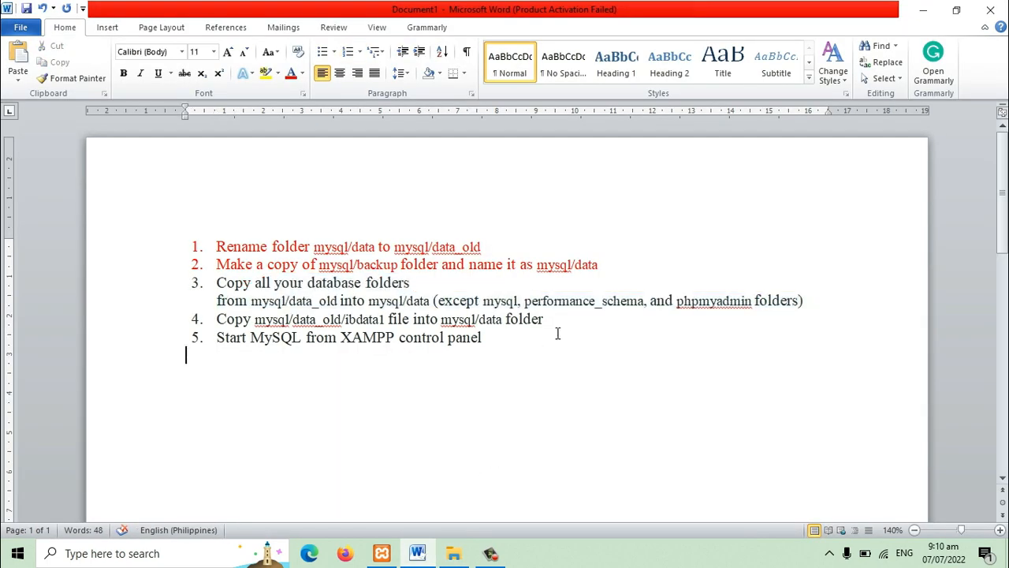
left_click(682, 313)
left_click_drag(819, 304, 213, 295)
left_click(290, 73)
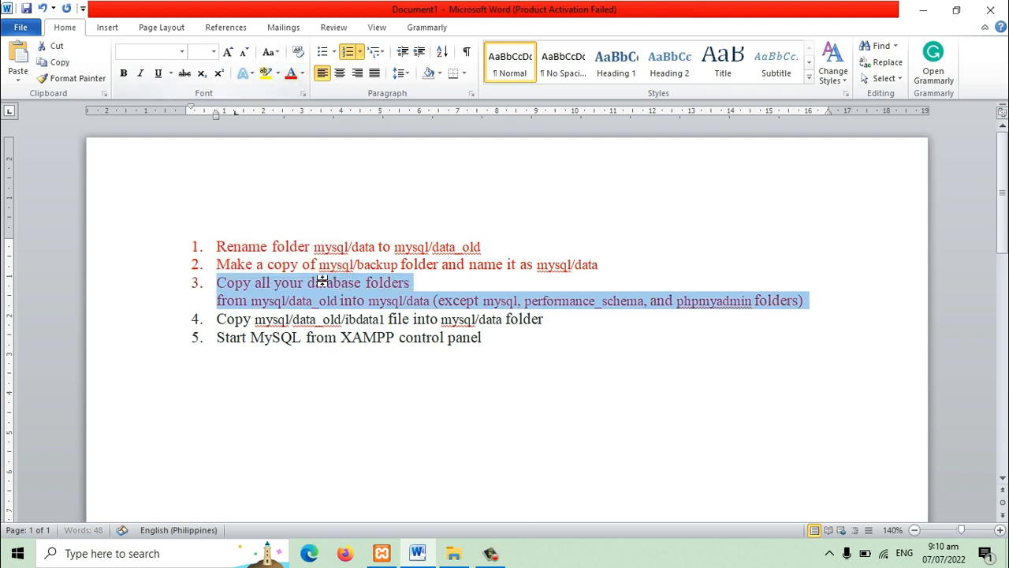
left_click(290, 374)
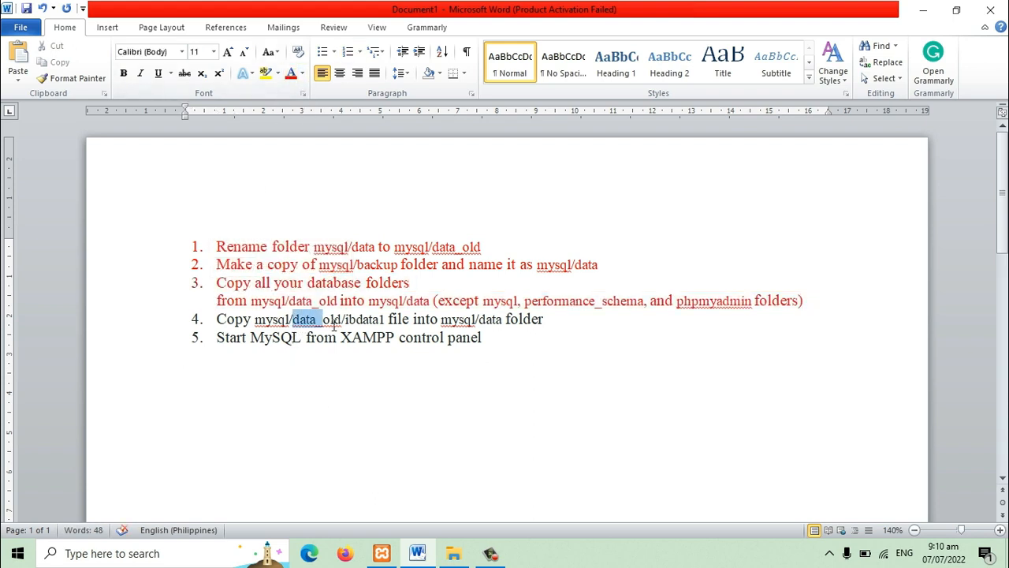
left_click_drag(334, 324, 352, 327)
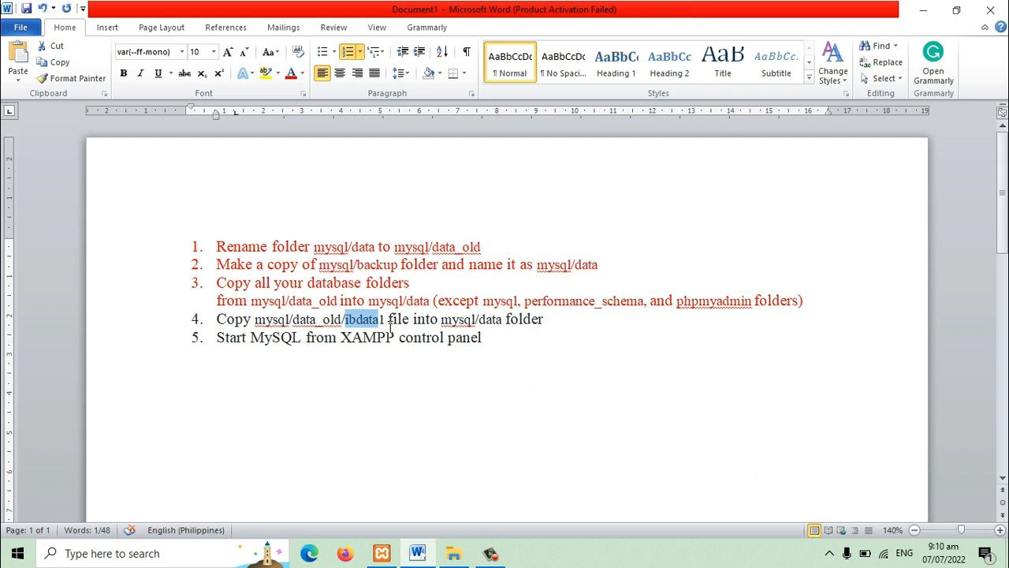
left_click(479, 323)
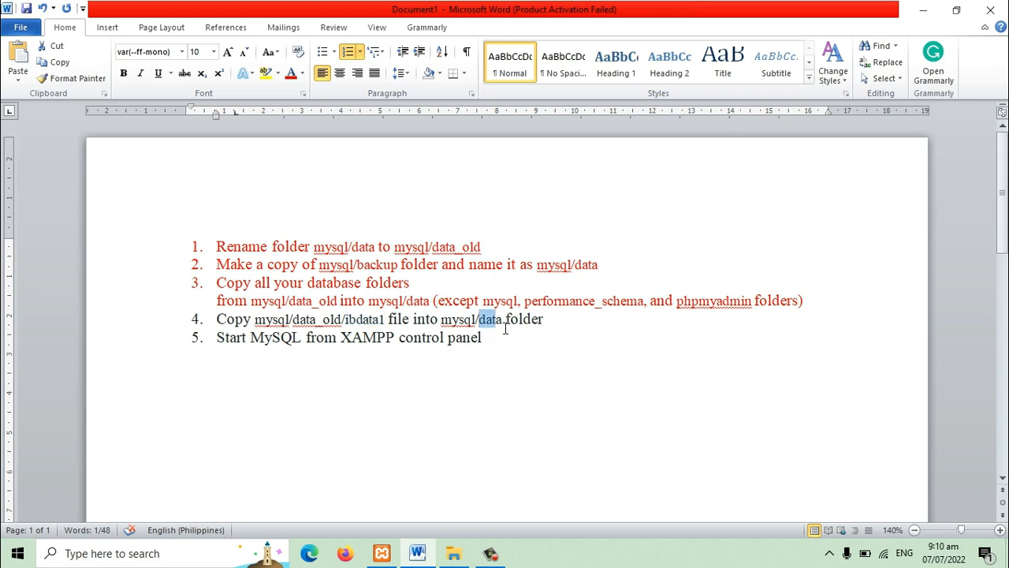
left_click_drag(505, 328, 502, 326)
left_click_drag(386, 324, 345, 324)
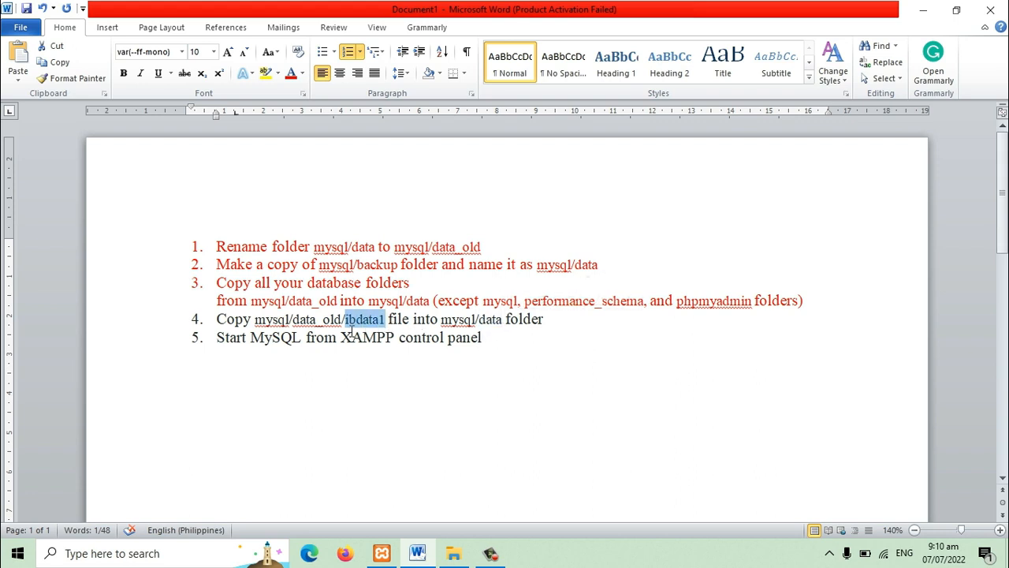
Step: In File Explorer, open the data_old folder under mysql and go to the loose files below its database folders
left_click(456, 553)
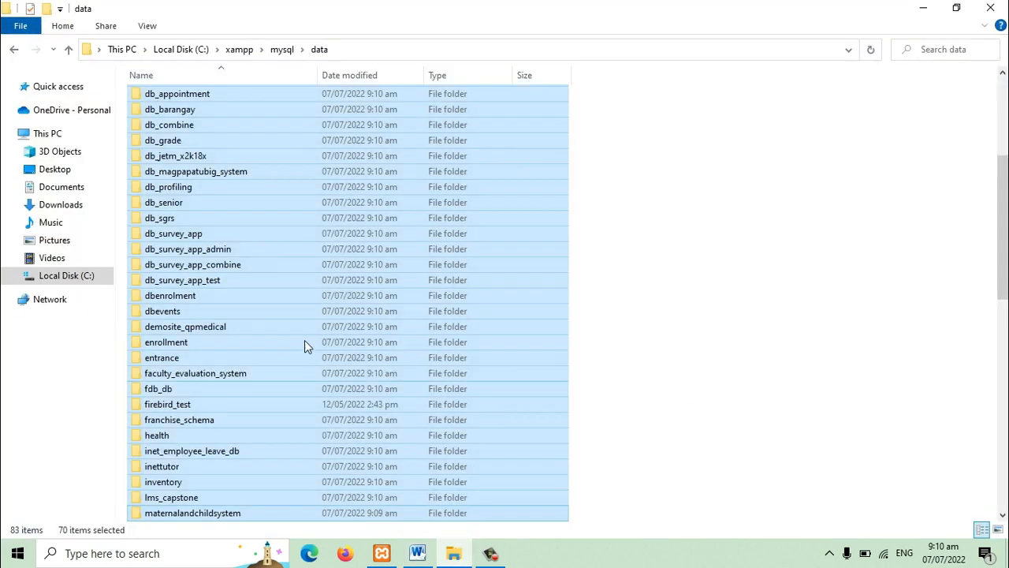
left_click(287, 279)
left_click(278, 50)
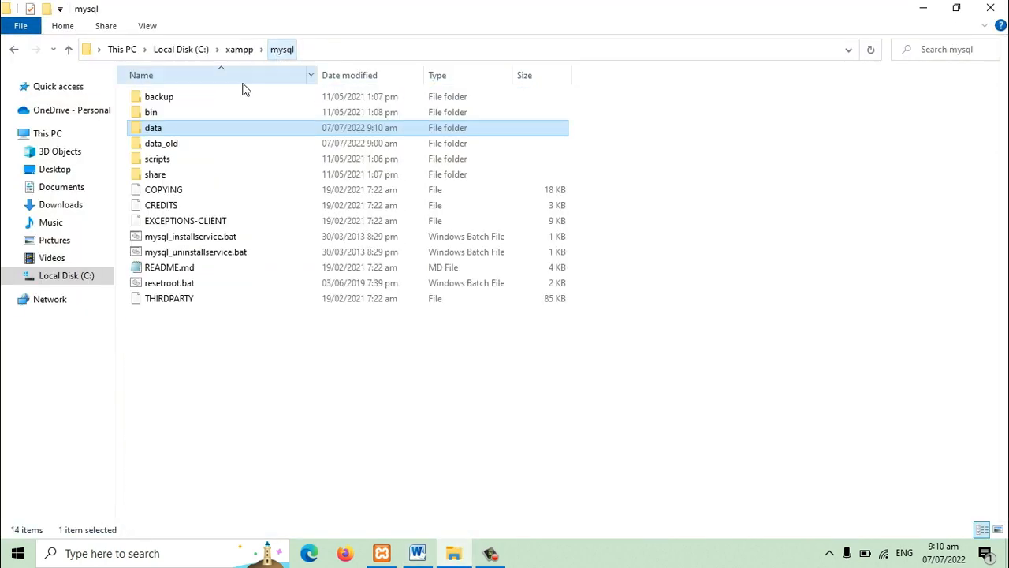
double_click(167, 144)
scroll(209, 402, "down", 5)
scroll(209, 402, "down", 10)
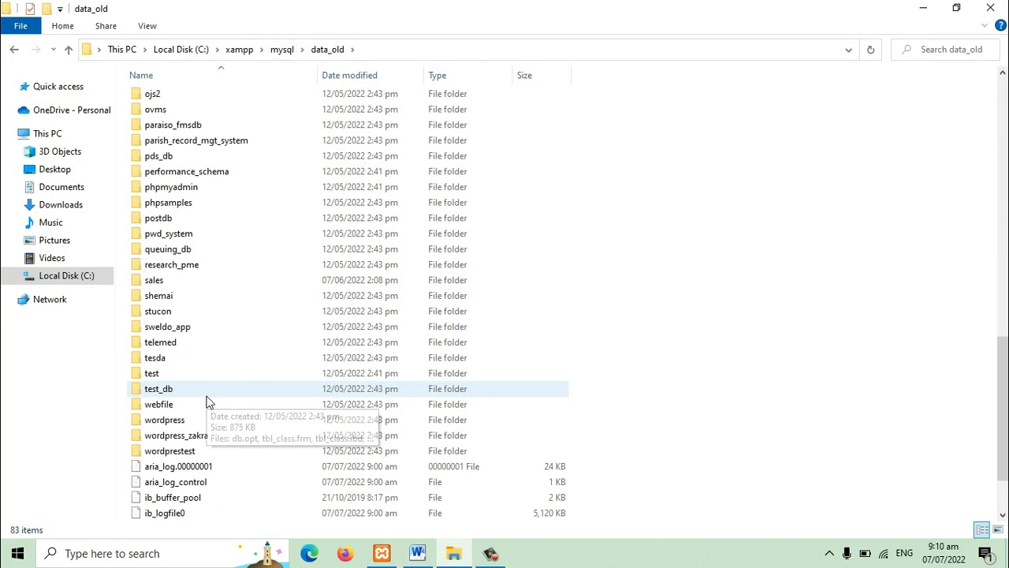
left_click(212, 456)
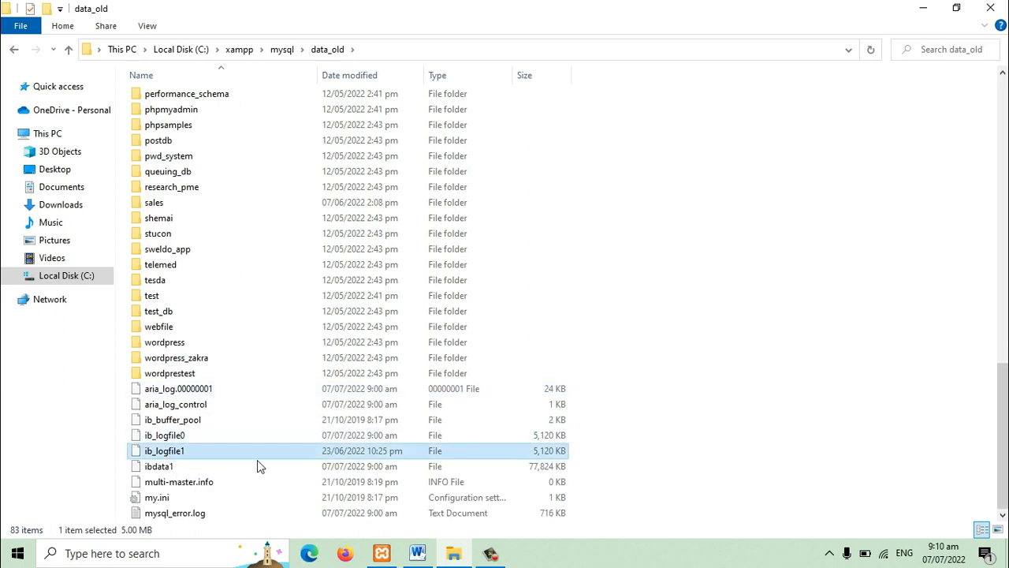
Step: Check the file name in the fourth Word instruction, and copy ibdata1 from data_old to the clipboard in File Explorer
left_click(419, 555)
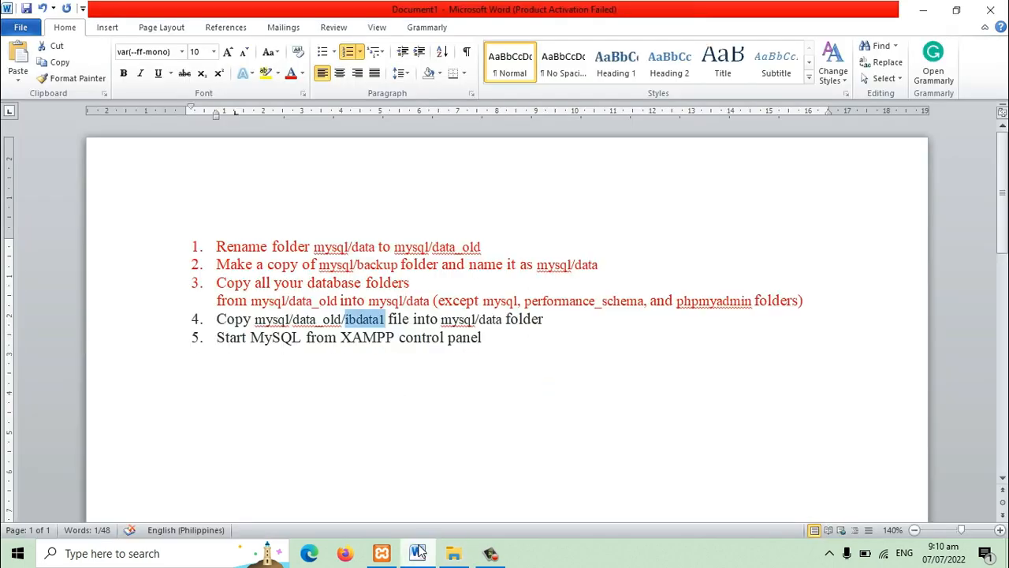
left_click(453, 552)
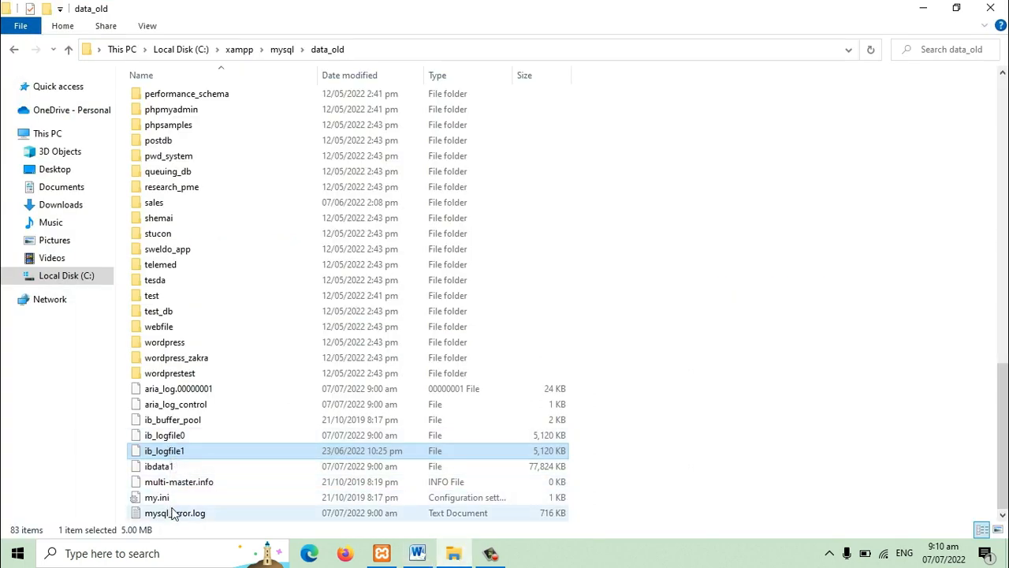
left_click(184, 435)
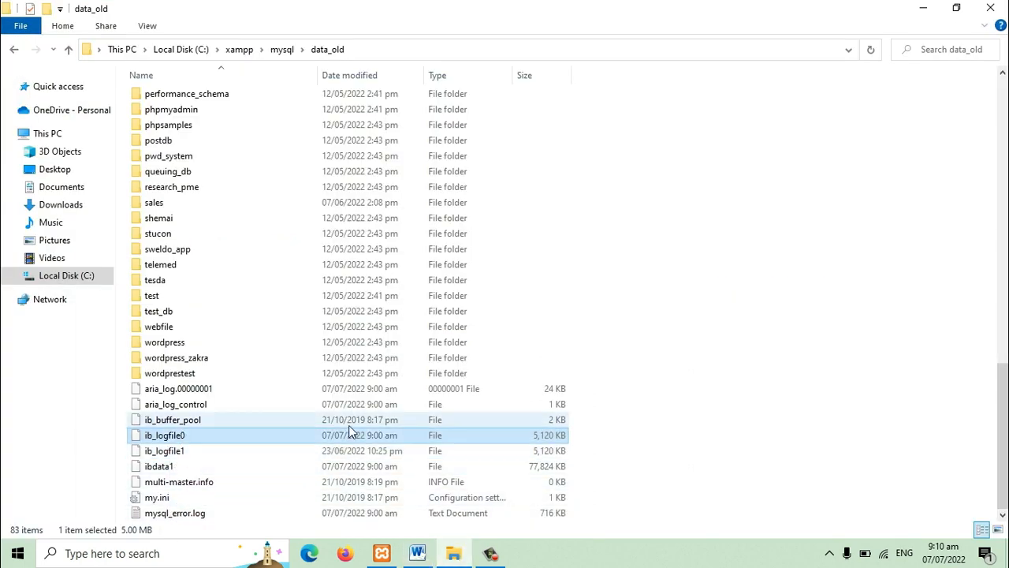
left_click(162, 466)
left_click(418, 552)
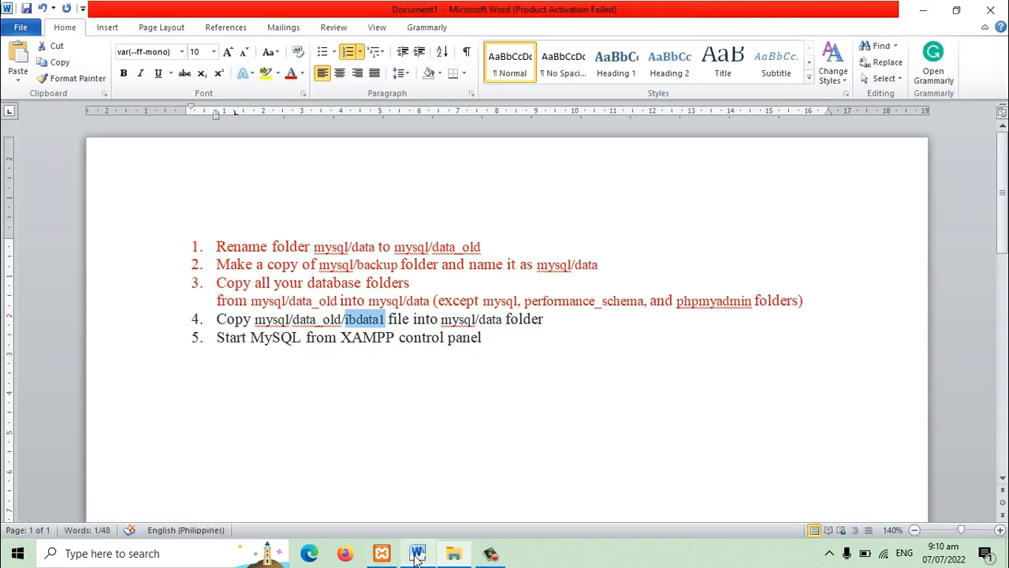
left_click(453, 553)
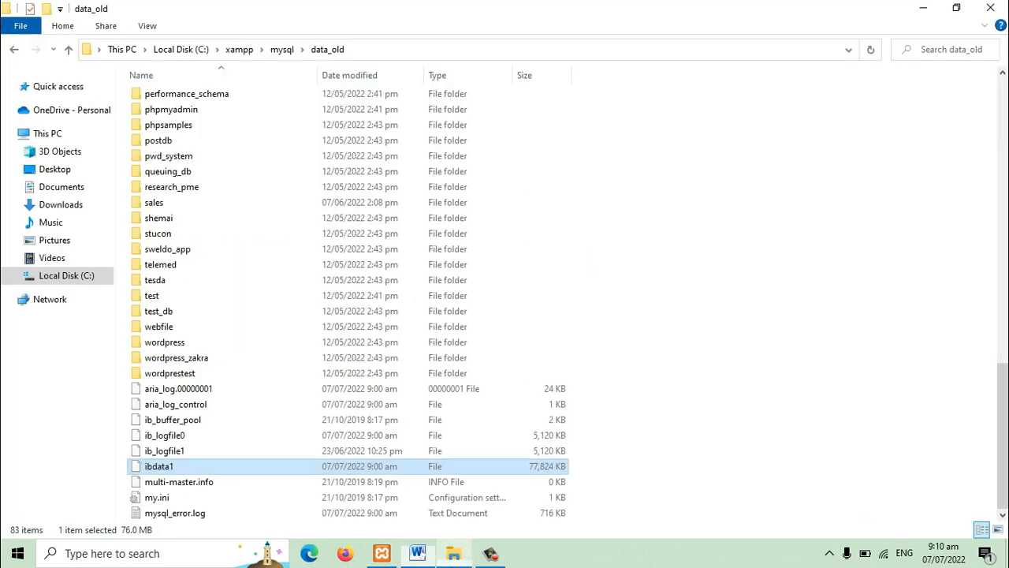
right_click(162, 471)
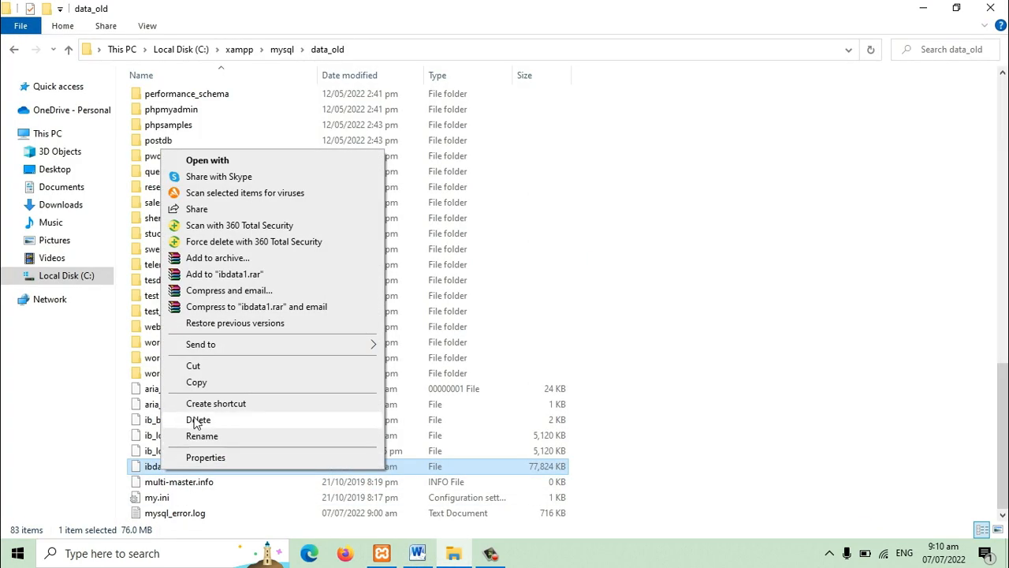
left_click(197, 383)
Step: Paste ibdata1 into the data folder under mysql, replacing the existing file
left_click(284, 50)
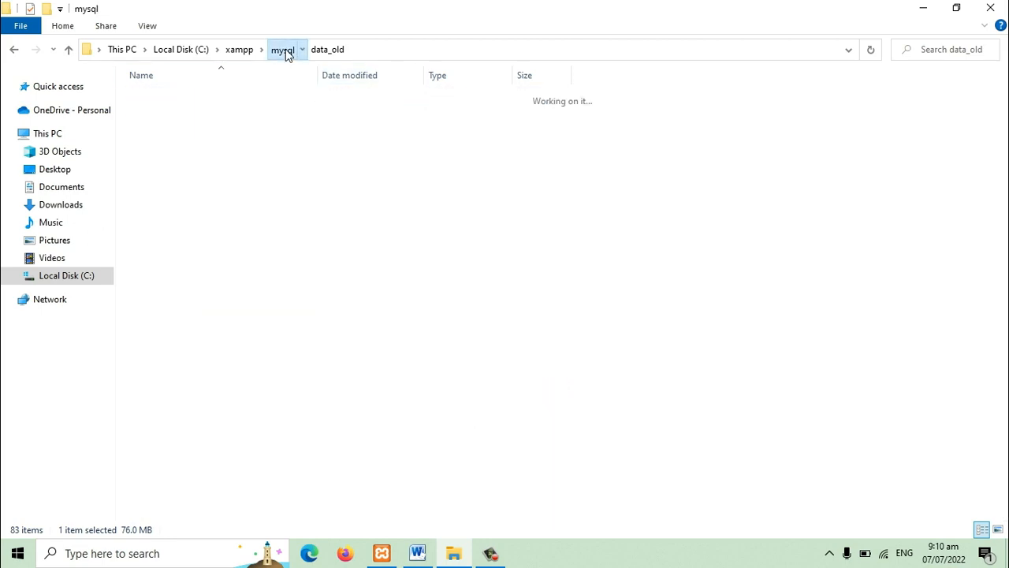
double_click(155, 131)
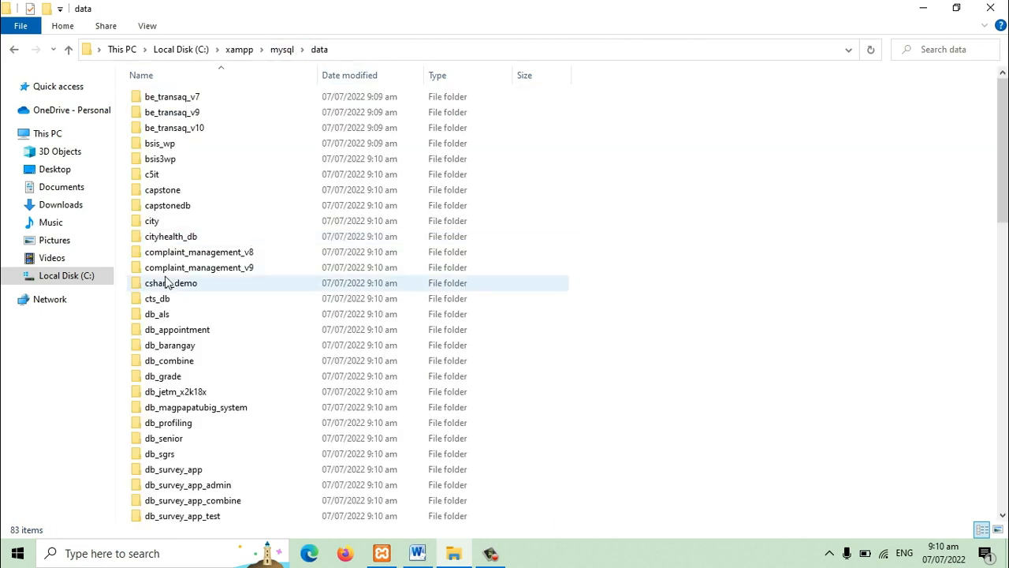
right_click(739, 222)
left_click(773, 321)
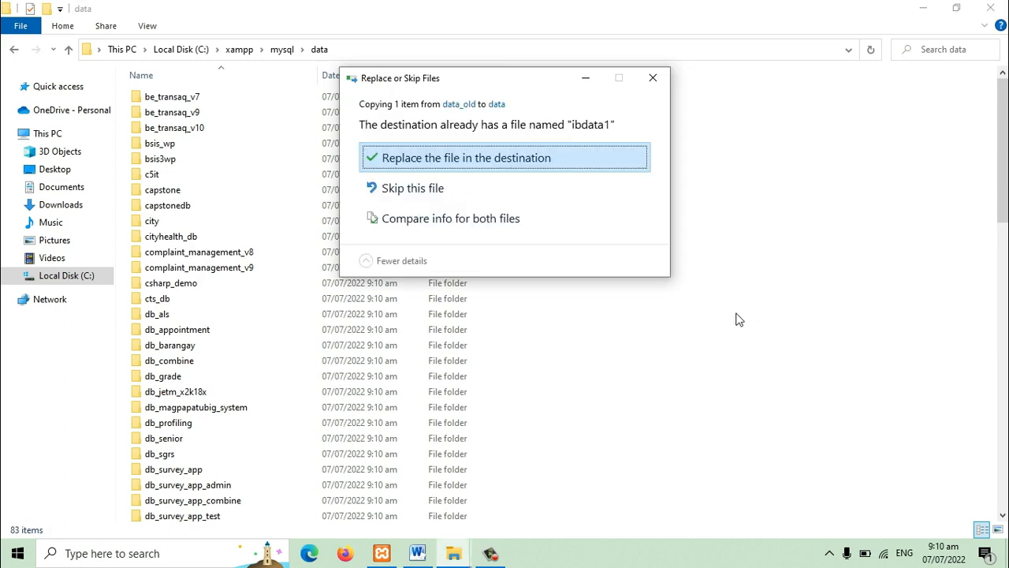
left_click(487, 160)
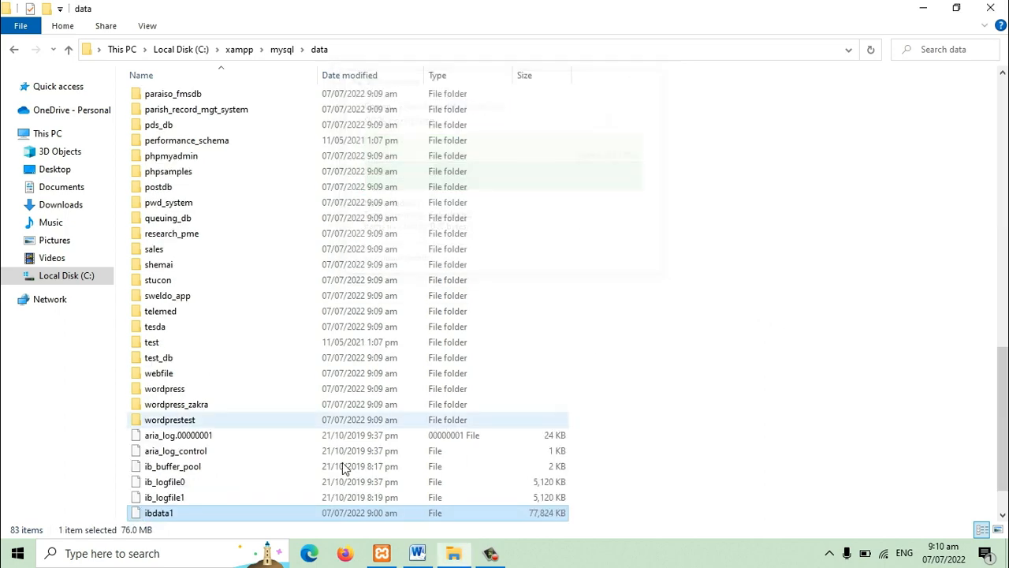
Step: In the Word document, colour the fourth instruction, about copying ibdata1, red
left_click(418, 553)
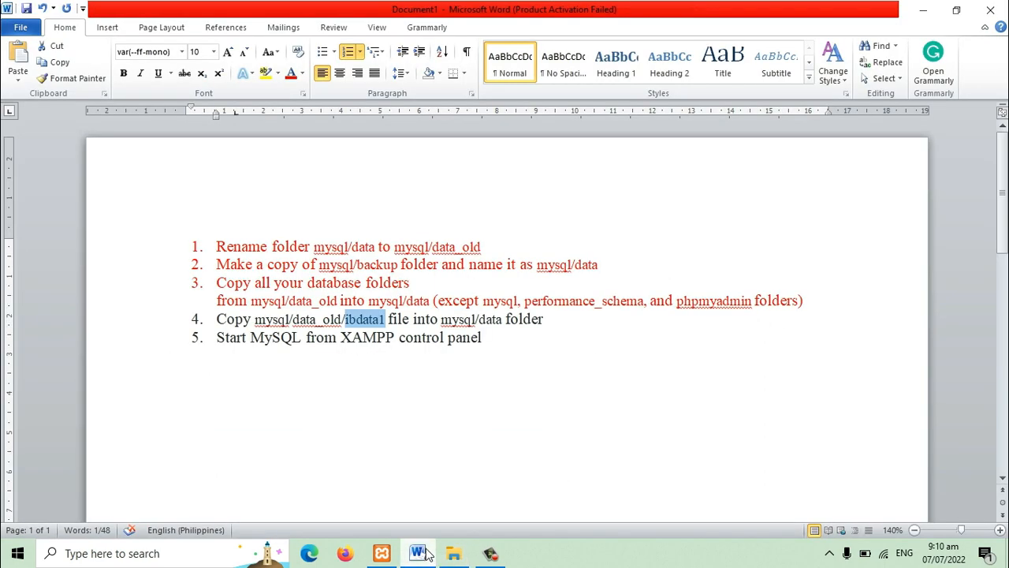
left_click(569, 319)
left_click_drag(570, 322, 213, 319)
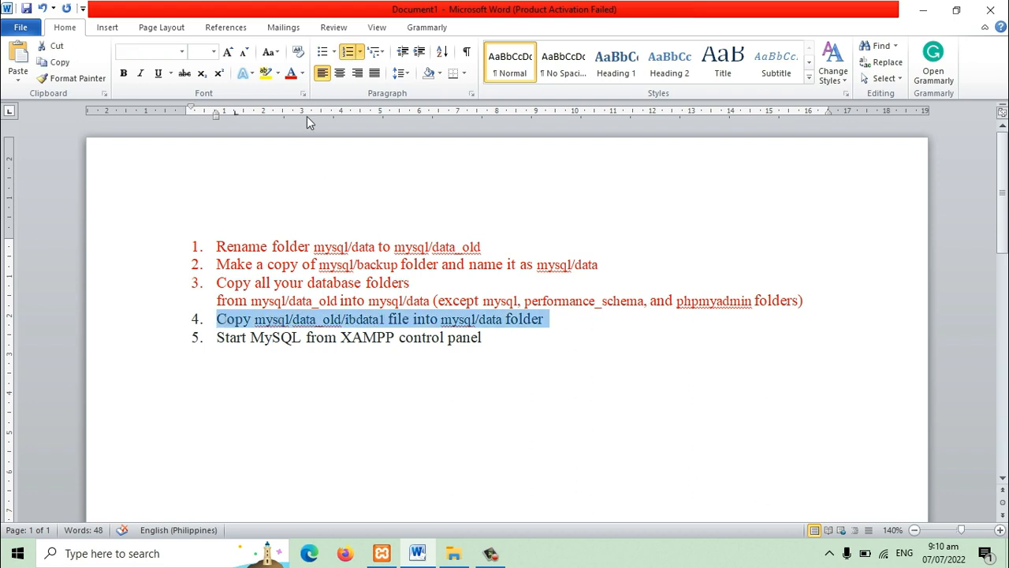
Step: Start the MySQL module in the XAMPP Control Panel
left_click_drag(484, 359, 216, 339)
left_click(382, 554)
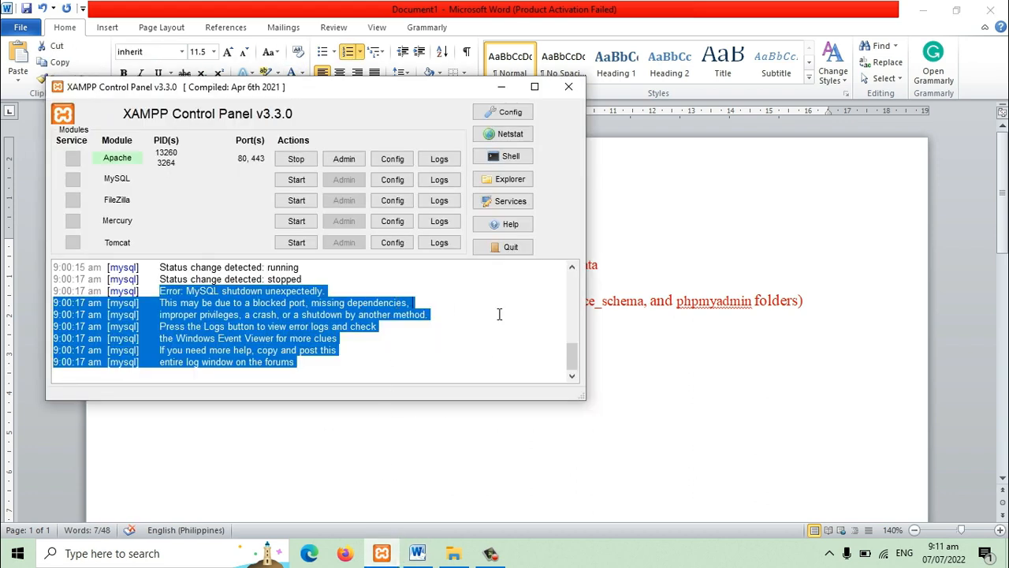
left_click(295, 180)
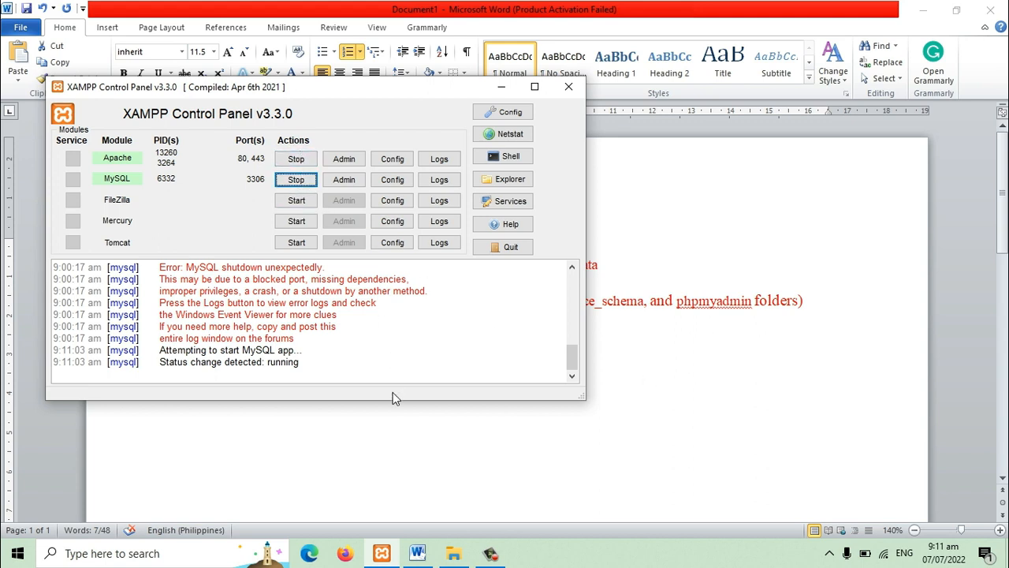
Step: In Firefox, load localhost and open phpMyAdmin from the XAMPP dashboard
left_click(345, 552)
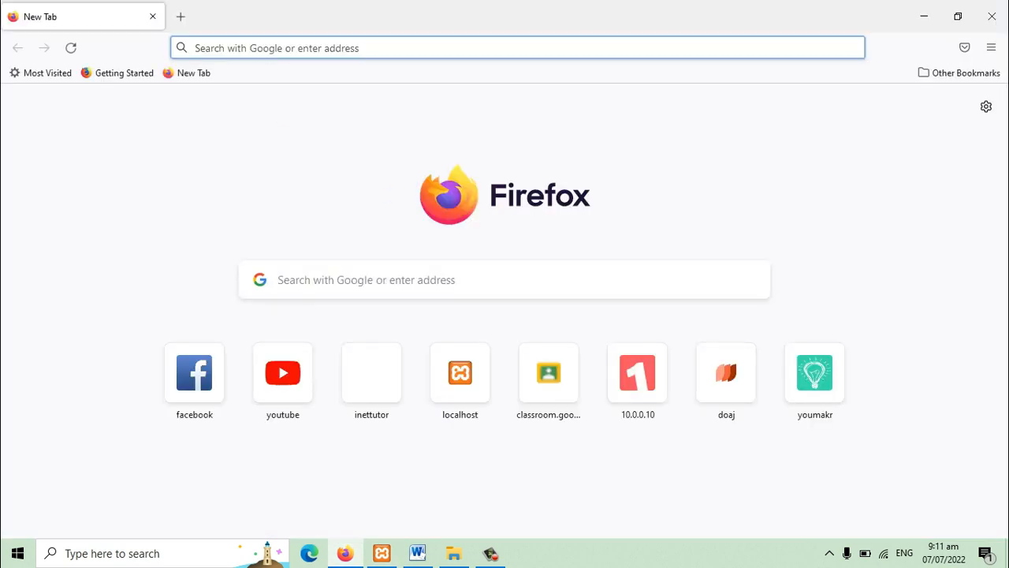
type("localhost/")
key("Return")
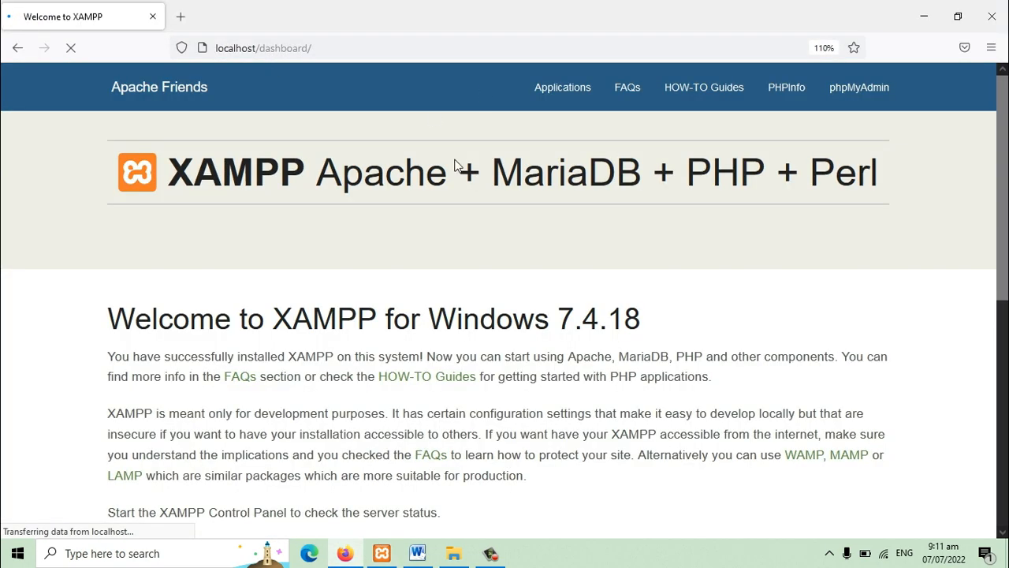
left_click(859, 94)
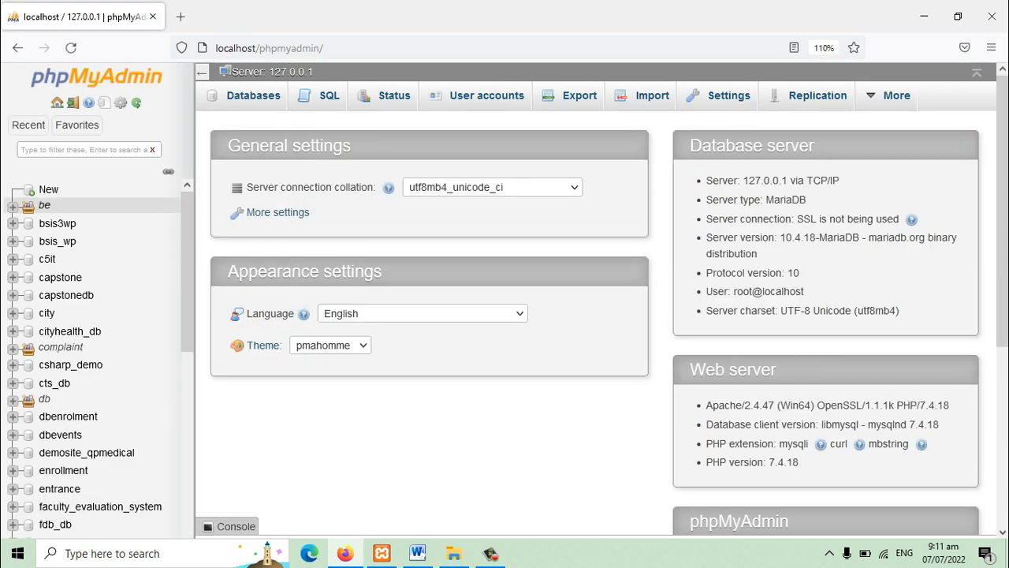
Step: Look through the database list, open wordprestest, and view the rows and structure of its wp_actionscheduler_logs table
scroll(98, 381, "down", 5)
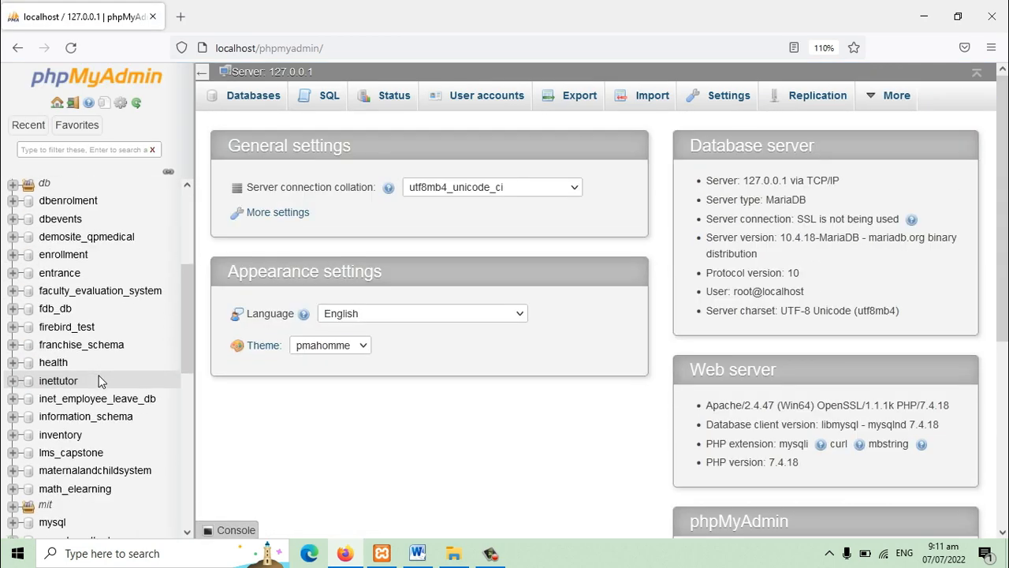
scroll(99, 381, "down", 10)
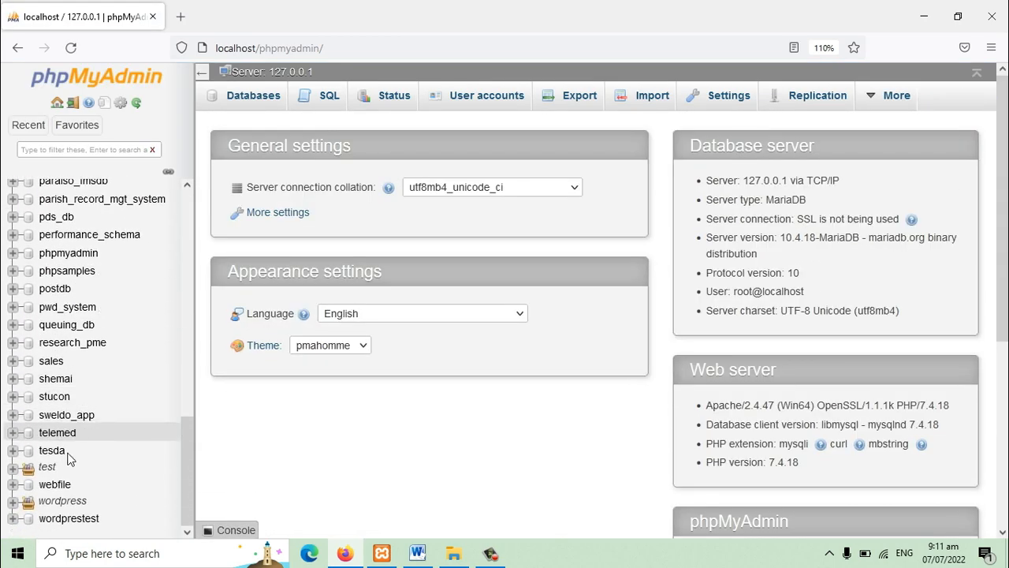
left_click(69, 518)
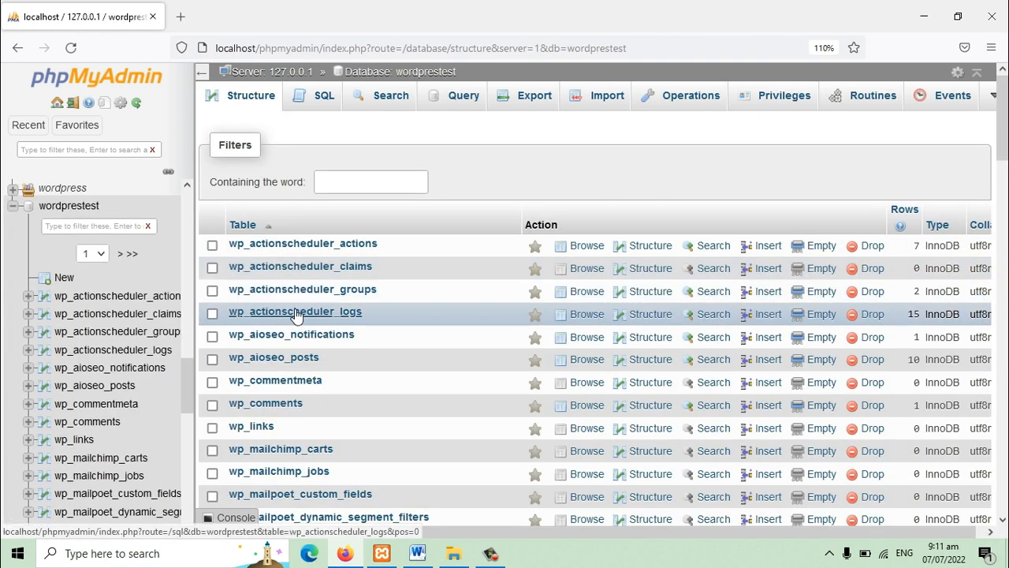
left_click(331, 311)
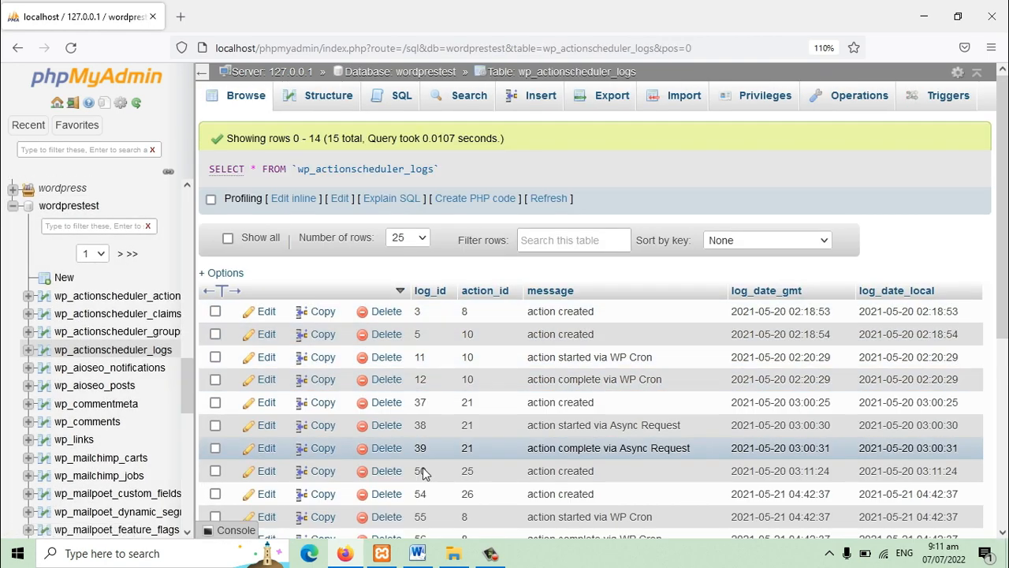
left_click(337, 101)
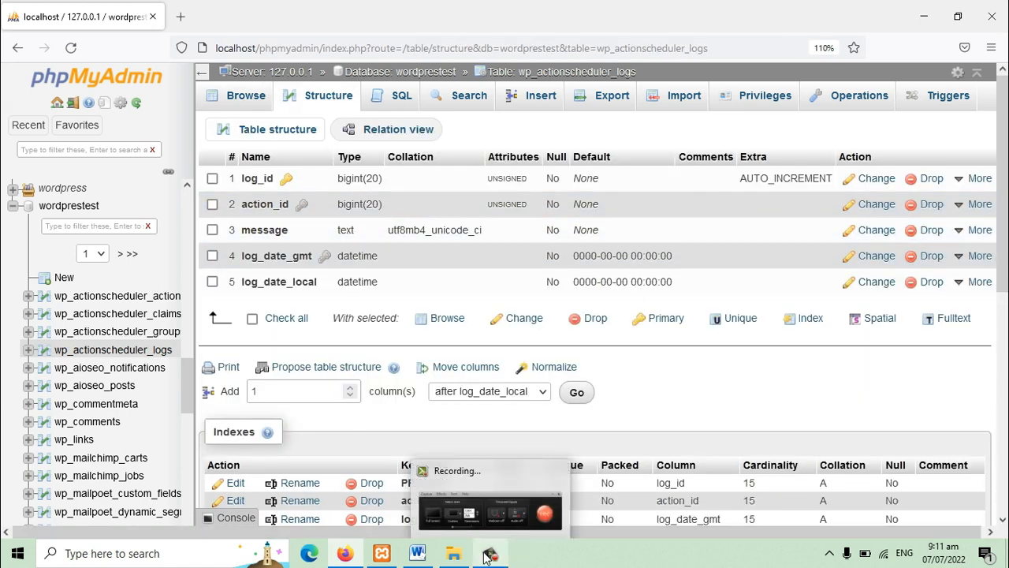
Step: In the Word document, colour the fifth instruction, about starting MySQL, red, and bring back the XAMPP Control Panel
left_click(406, 558)
left_click(383, 418)
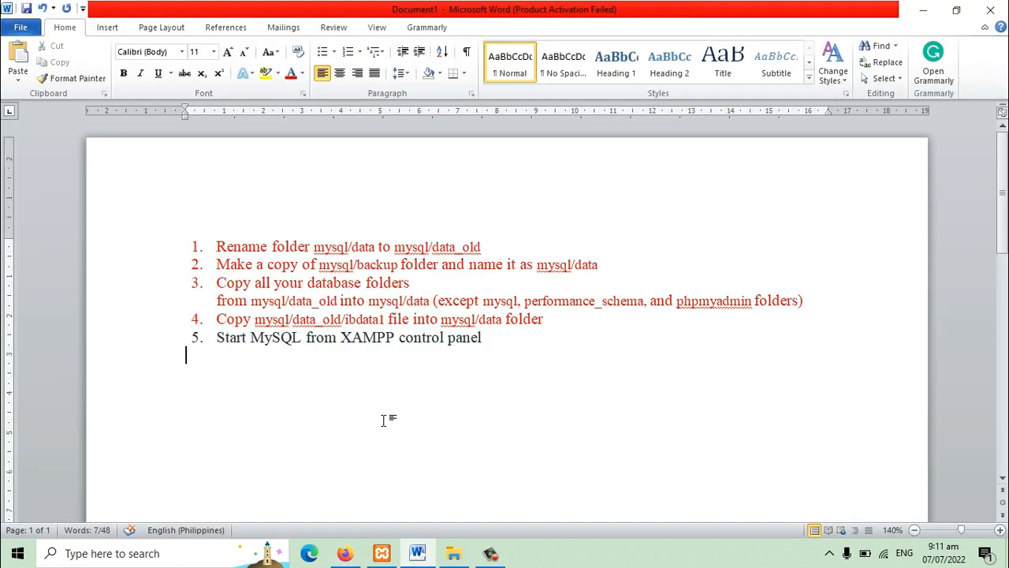
left_click_drag(500, 338, 213, 339)
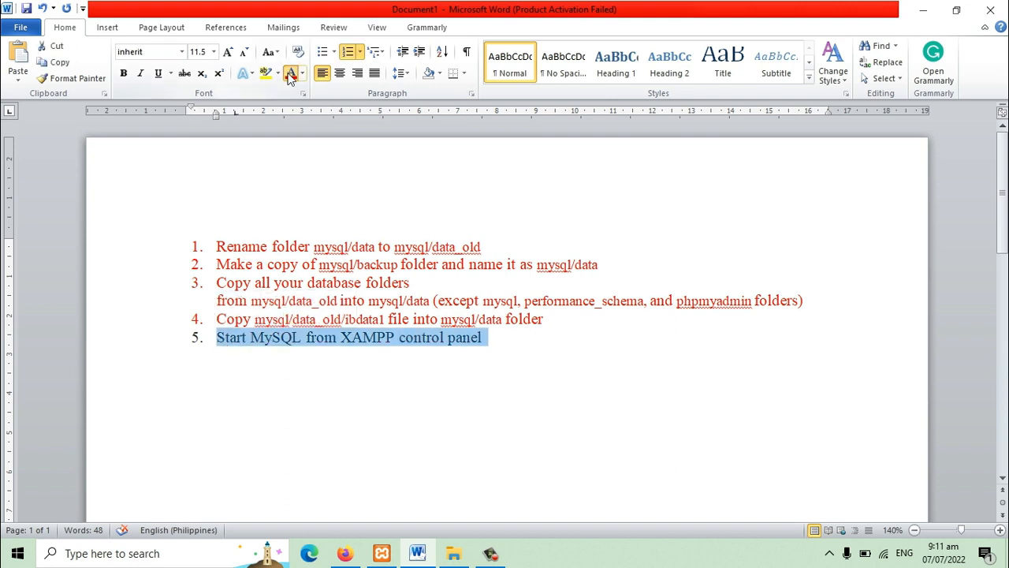
left_click(290, 74)
left_click(381, 553)
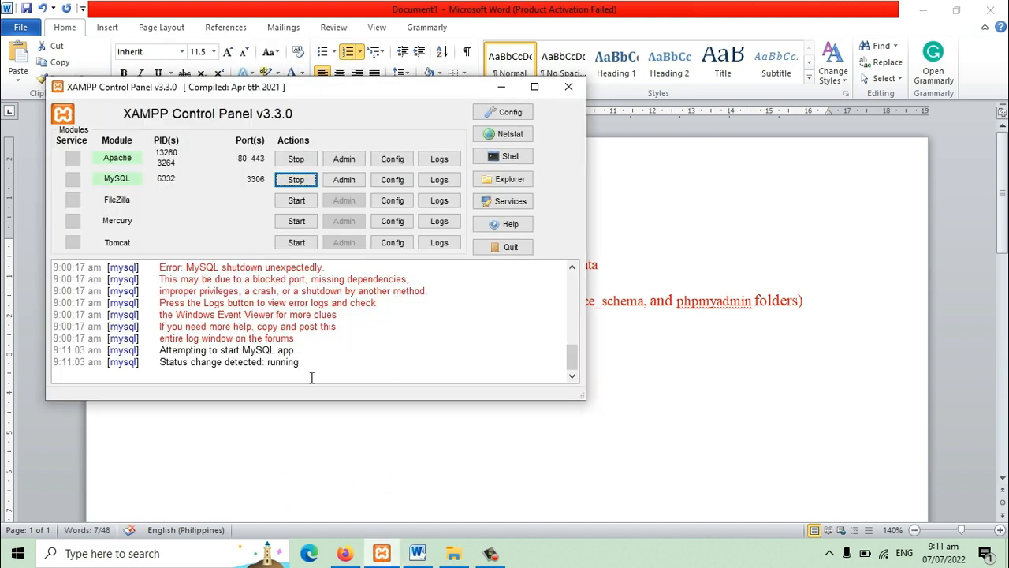